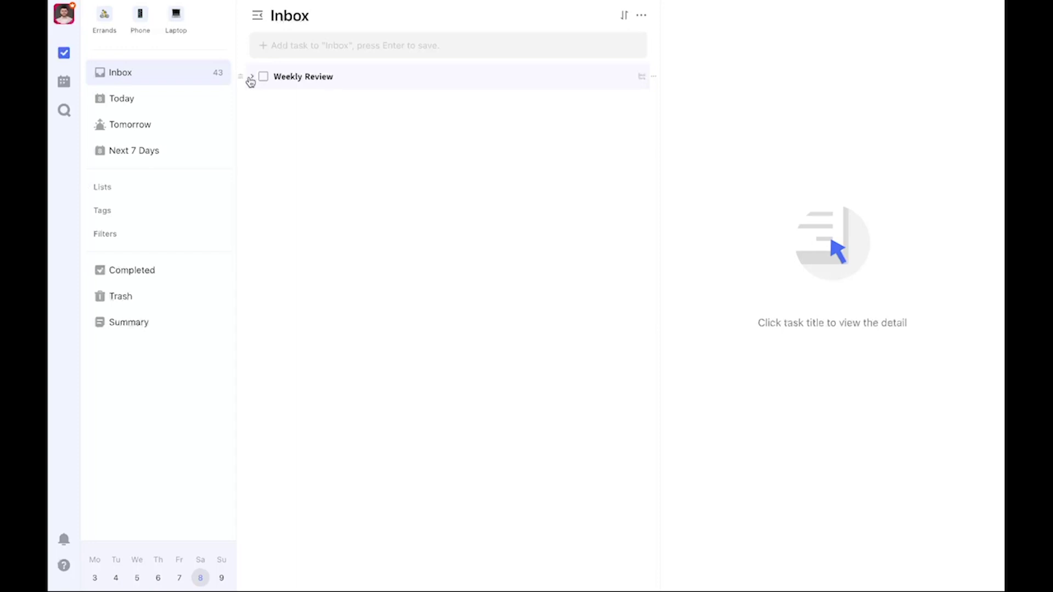
# Expand Weekly Review and Essential to reveal Inbox Zero, Task management and Time management
pyautogui.click(250, 80)
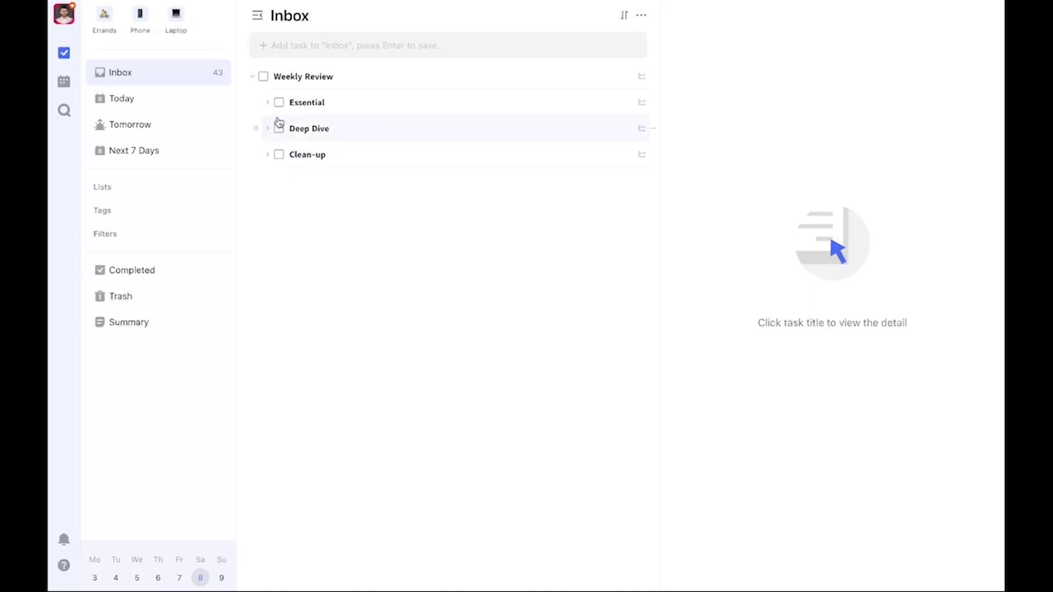
pyautogui.click(269, 103)
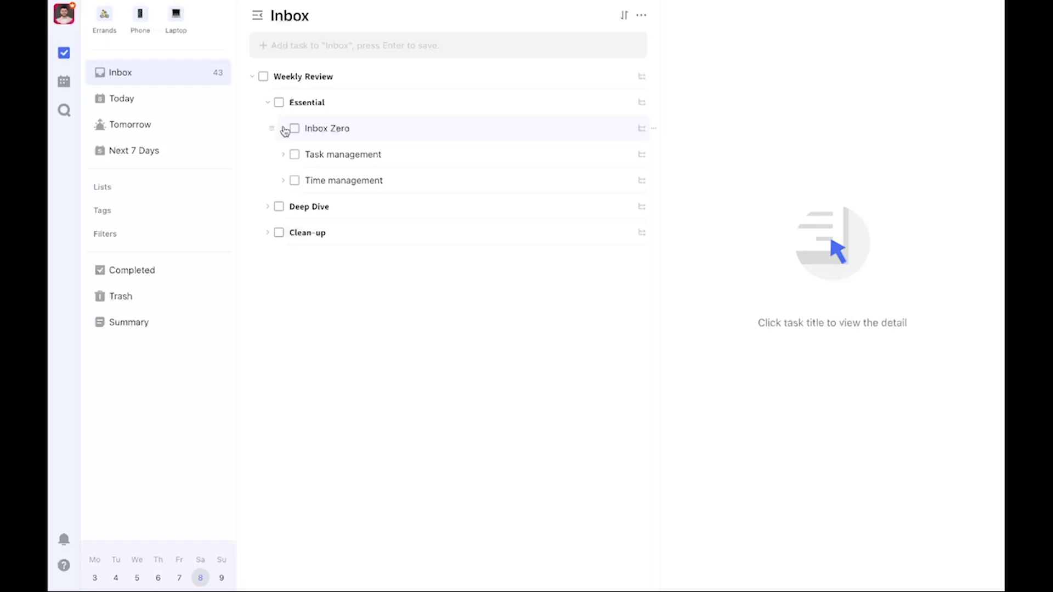
# Expand Inbox Zero, look through it, then collapse its Physical, Computer and Phone groups
pyautogui.click(284, 130)
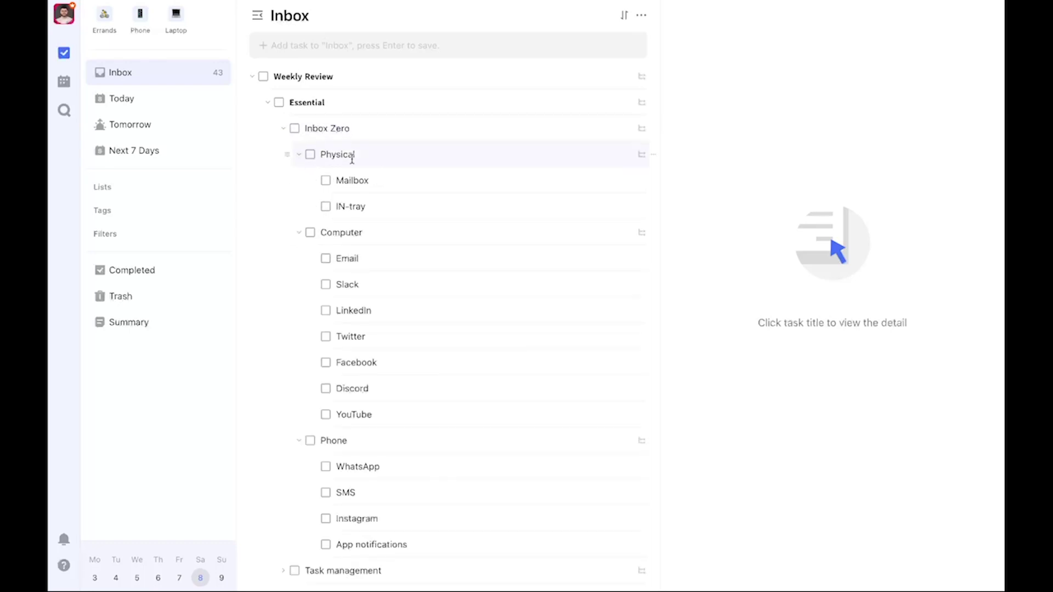
pyautogui.scroll(-1, 351, 161)
pyautogui.scroll(-2, 352, 162)
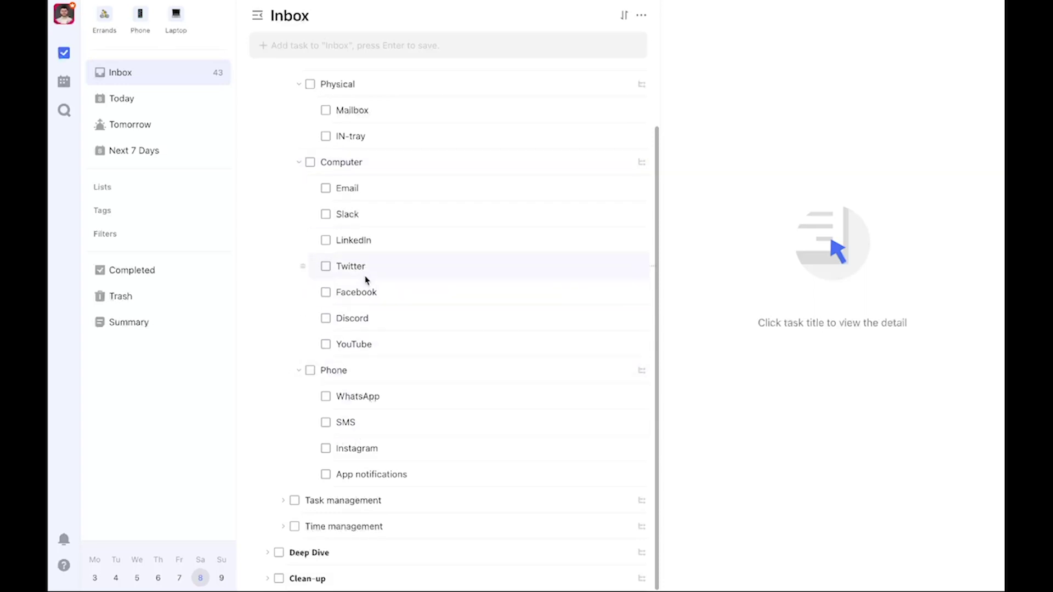
pyautogui.scroll(1, 365, 288)
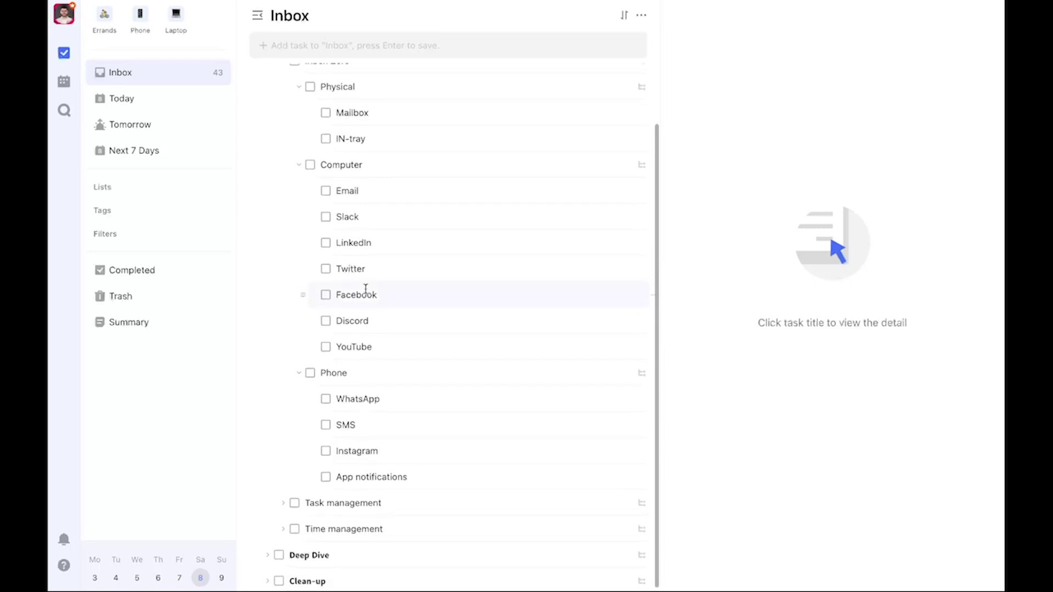
pyautogui.scroll(1, 367, 290)
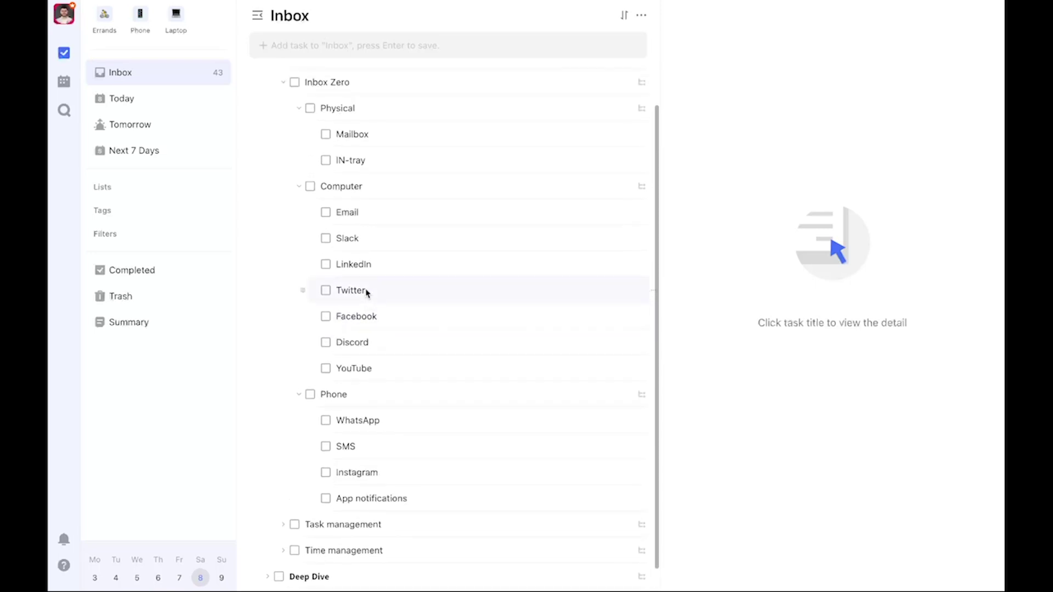
pyautogui.click(299, 109)
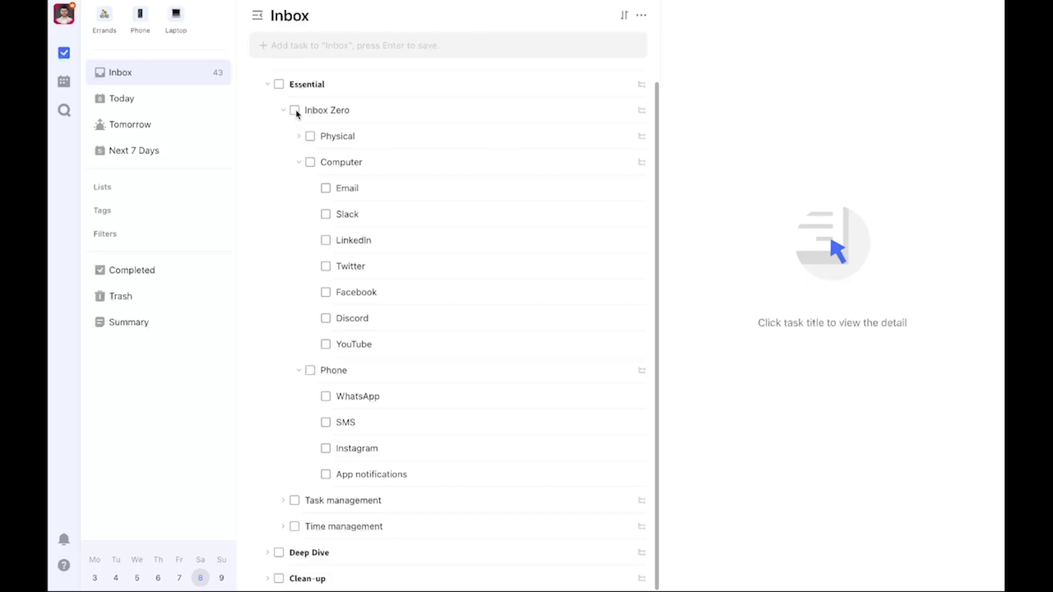
pyautogui.click(298, 160)
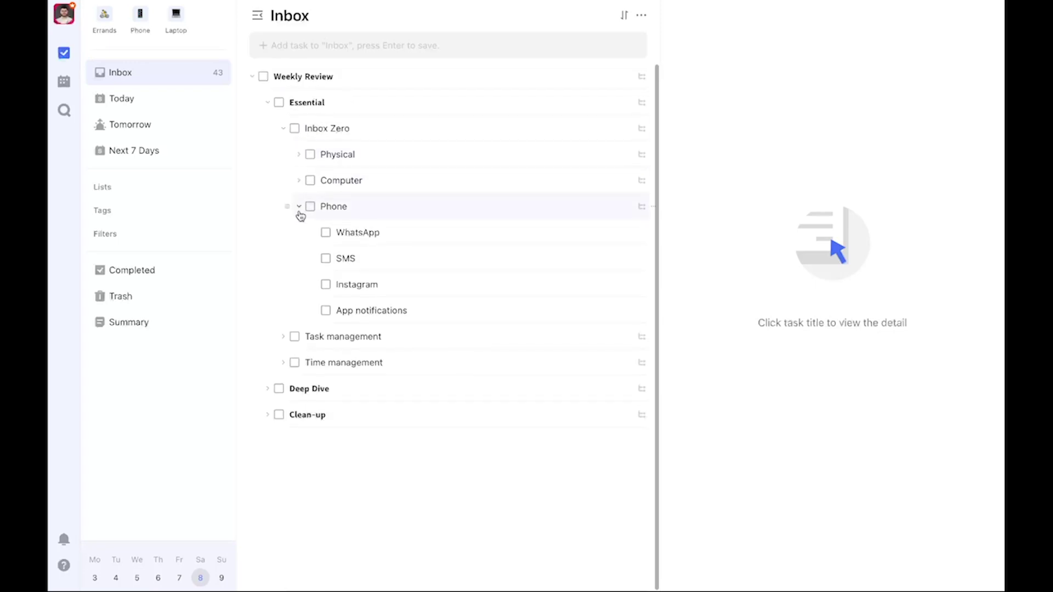
pyautogui.click(300, 208)
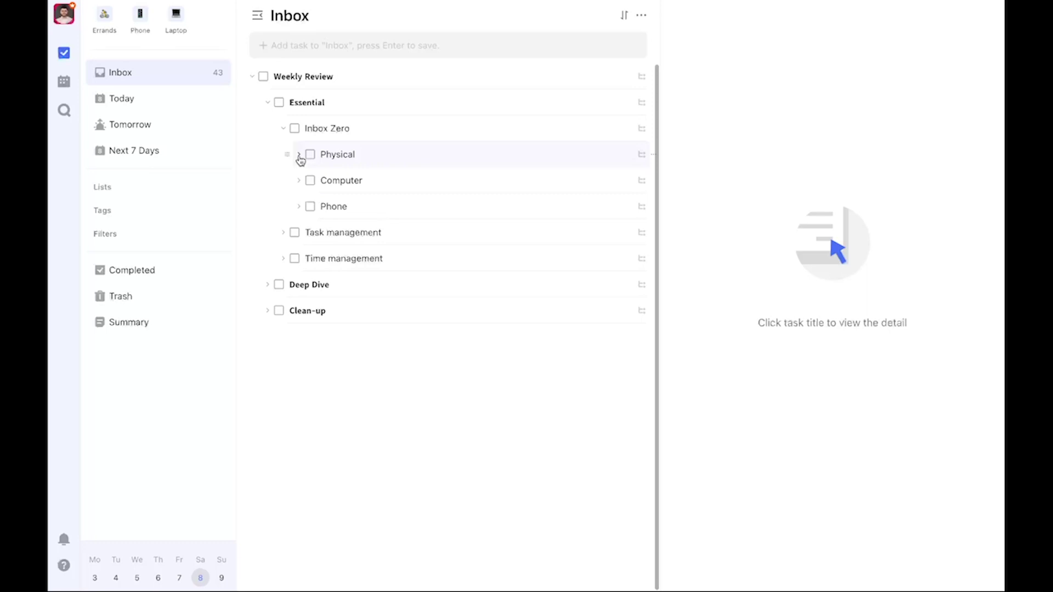
# Re-expand the Physical, Computer and Phone groups so each lists its subtasks
pyautogui.click(300, 158)
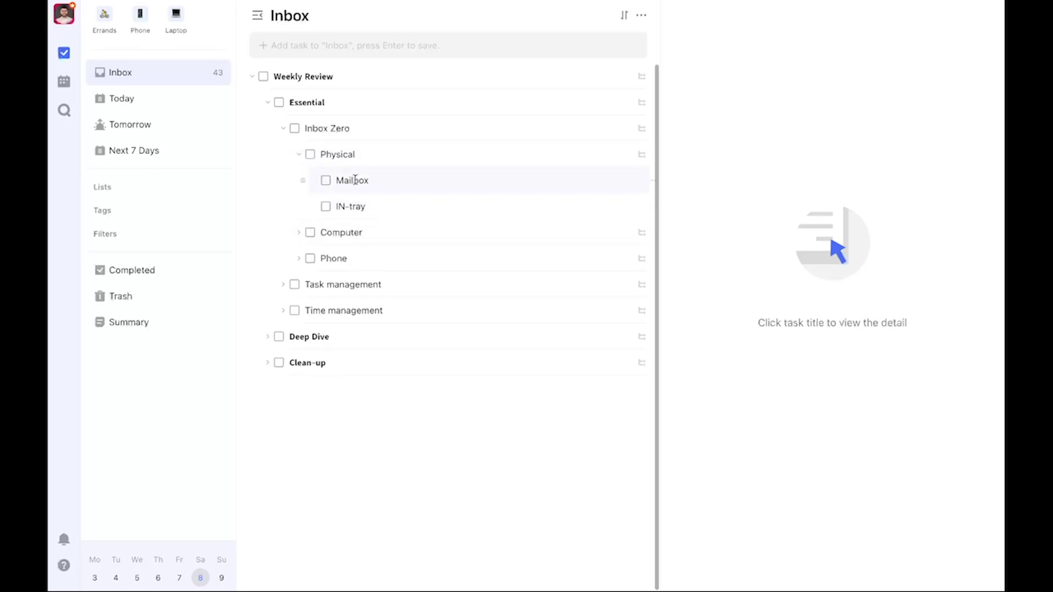
pyautogui.click(298, 232)
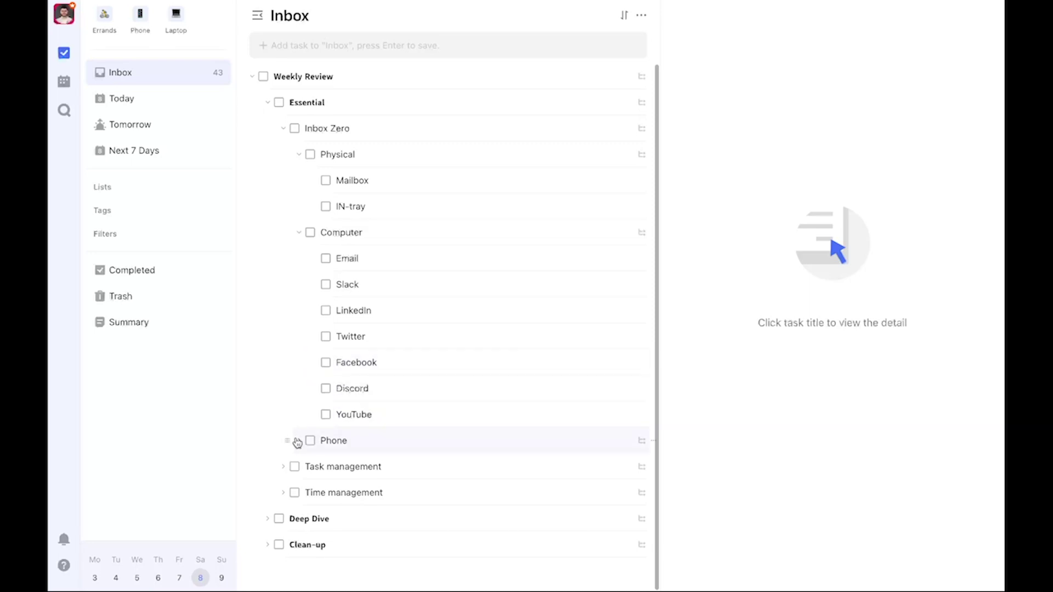
pyautogui.click(297, 441)
pyautogui.scroll(-2, 411, 372)
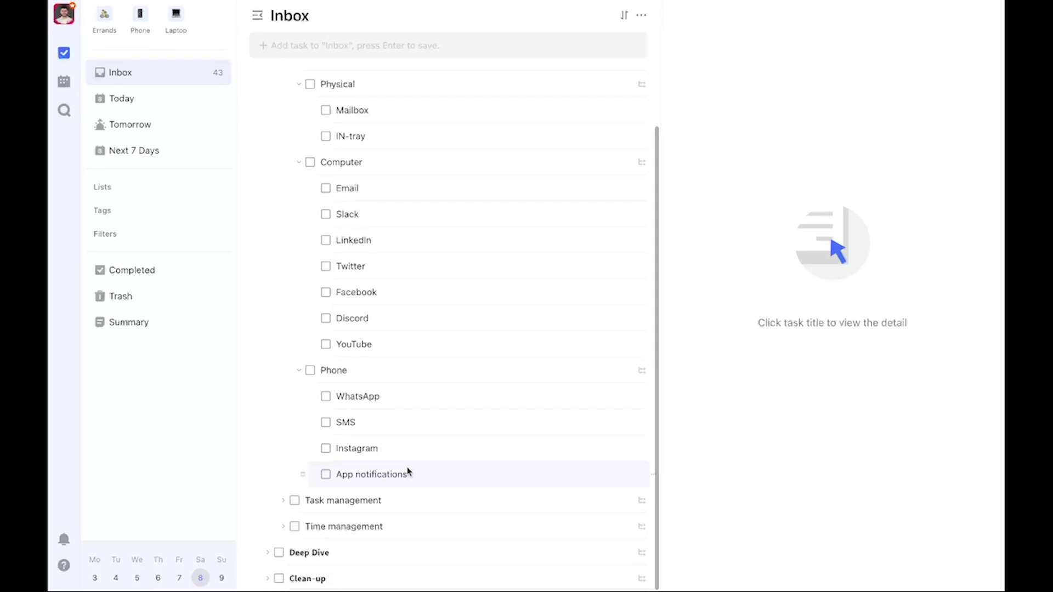
pyautogui.scroll(2, 444, 365)
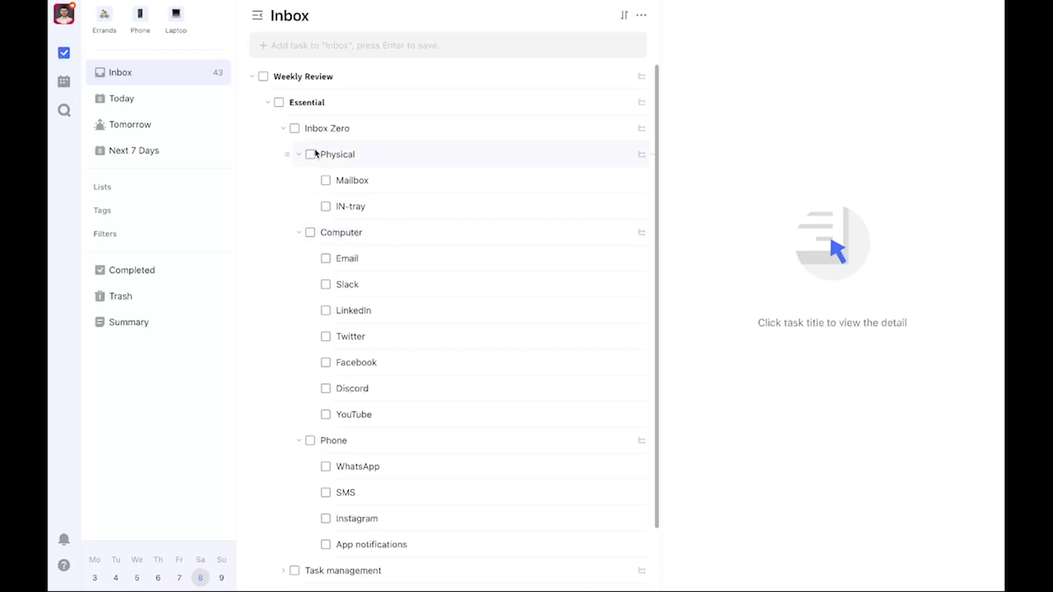
# Collapse Inbox Zero and expand Task management to show its four review checks
pyautogui.click(283, 129)
pyautogui.click(284, 155)
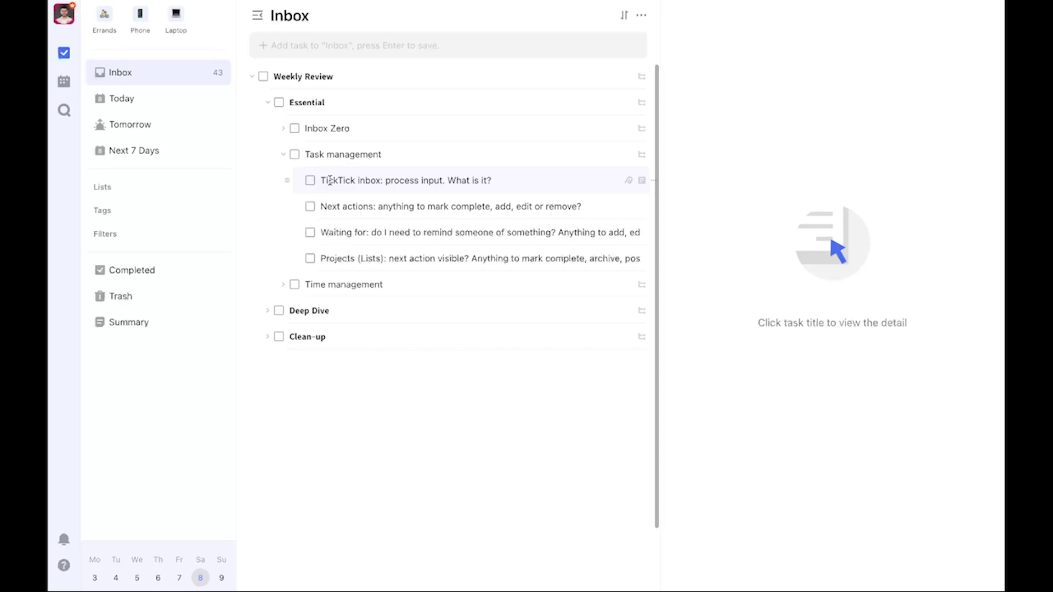
# Expand the sidebar Lists section, view Standalone items, then return to the Inbox
pyautogui.click(88, 188)
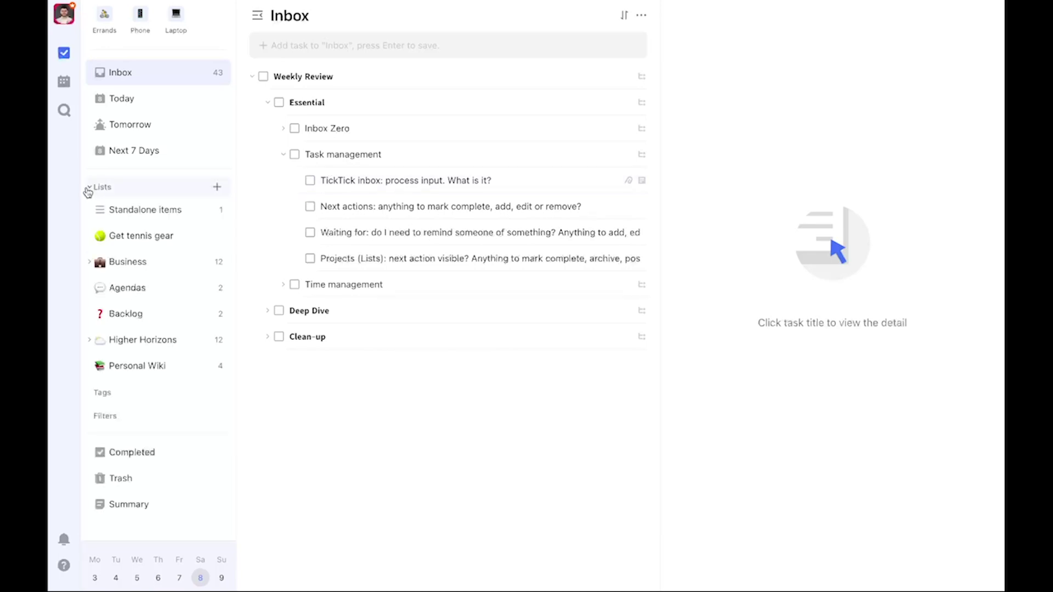
pyautogui.click(145, 215)
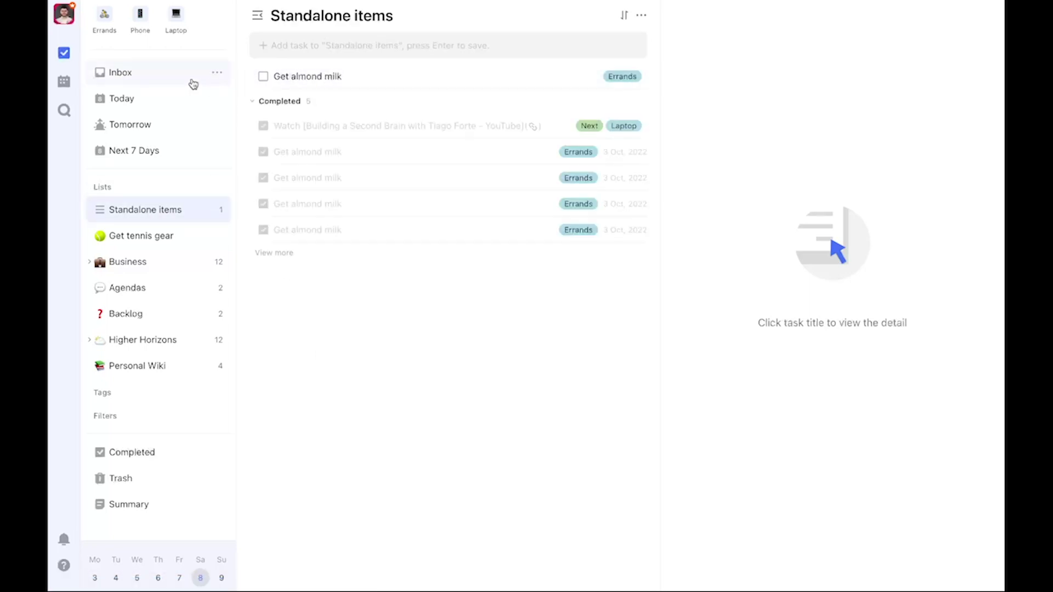
pyautogui.click(173, 80)
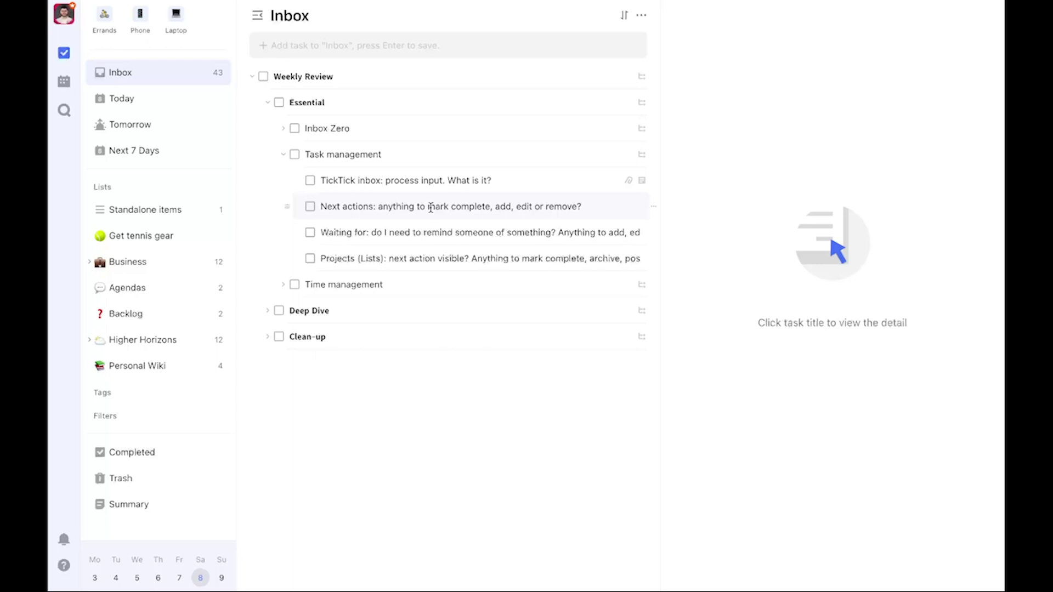
# Expand the sidebar Filters, view the Errands and Phone filters, then return to the Inbox
pyautogui.click(89, 420)
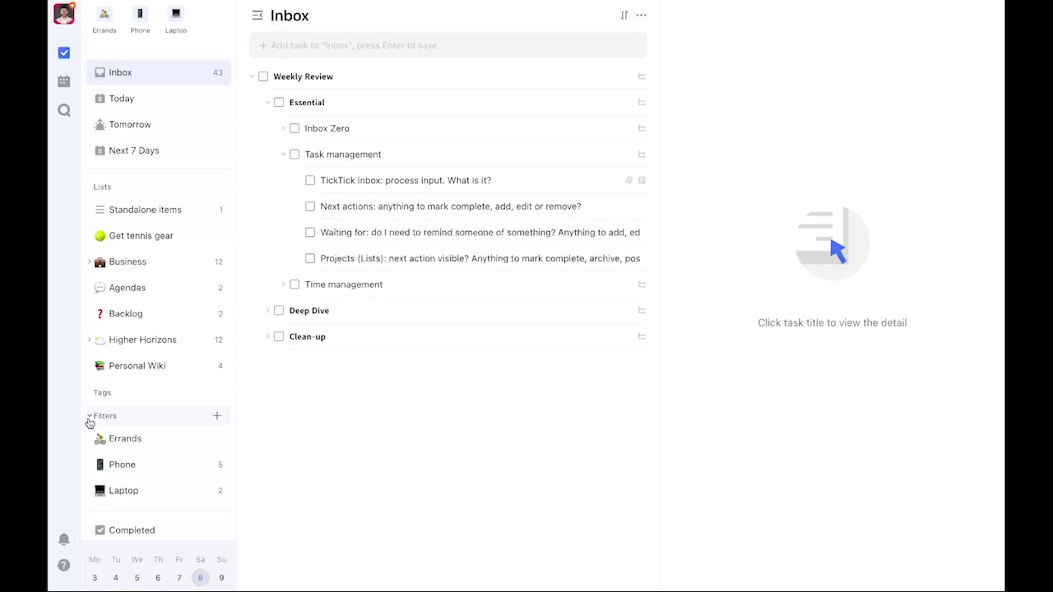
pyautogui.click(117, 440)
pyautogui.click(122, 463)
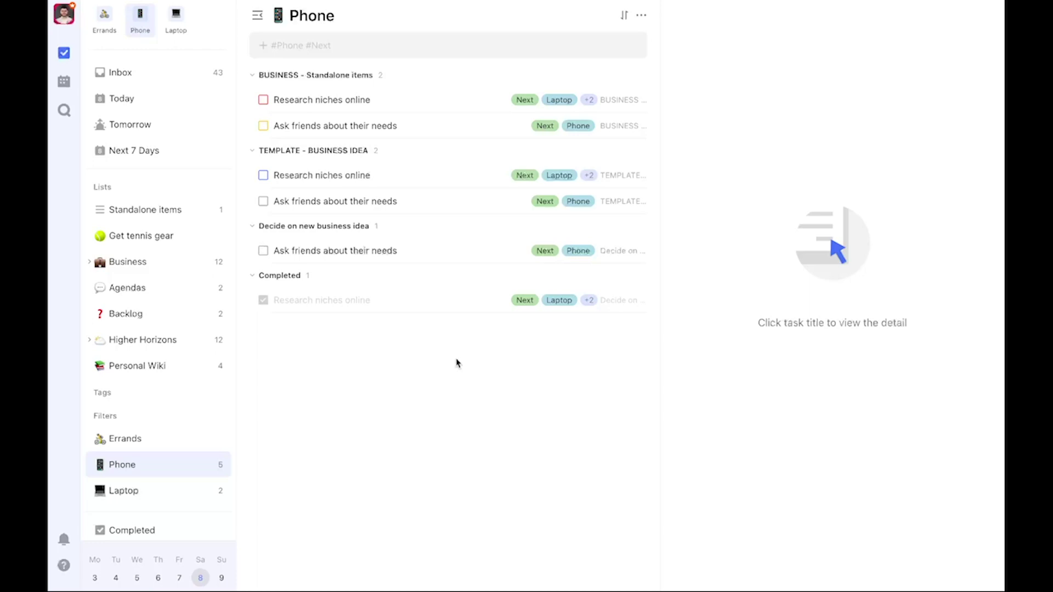
pyautogui.click(150, 76)
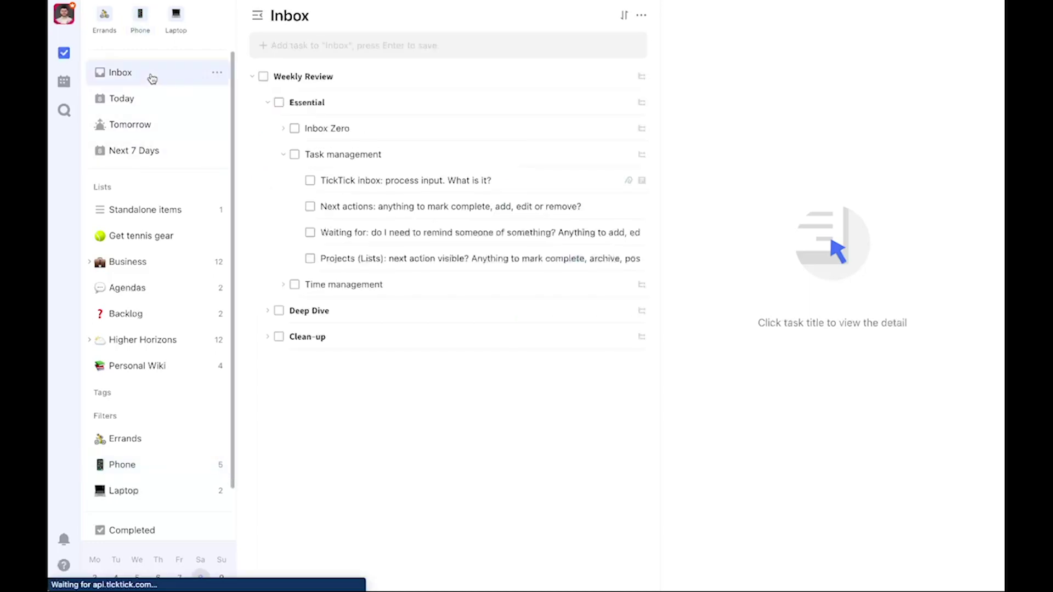
# View the Waiting for and Projects (Lists) details, then collapse Task management and expand Time management
pyautogui.click(377, 234)
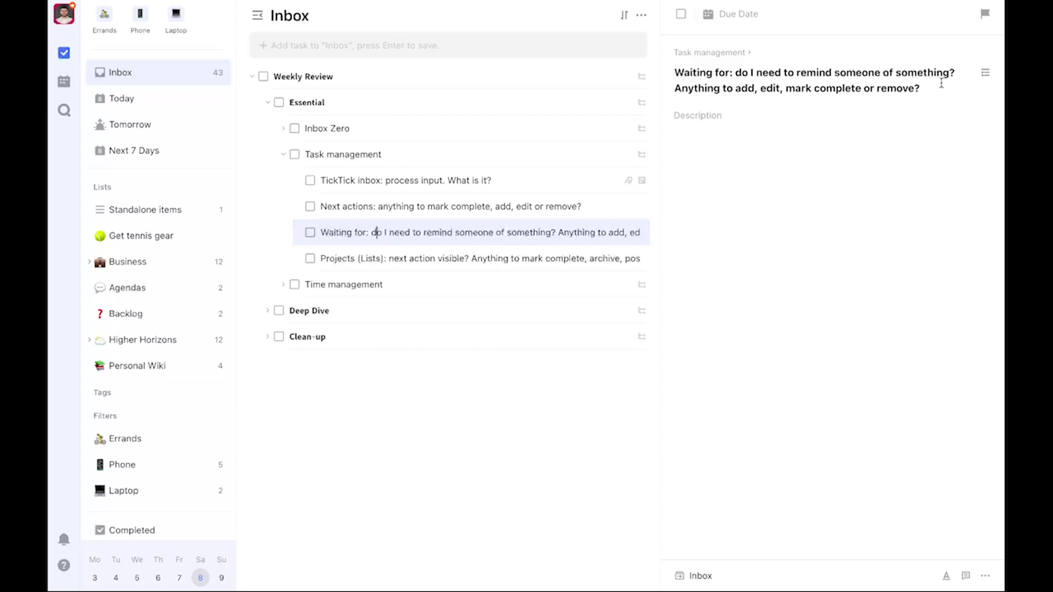
pyautogui.moveTo(926, 89); pyautogui.dragTo(734, 74)
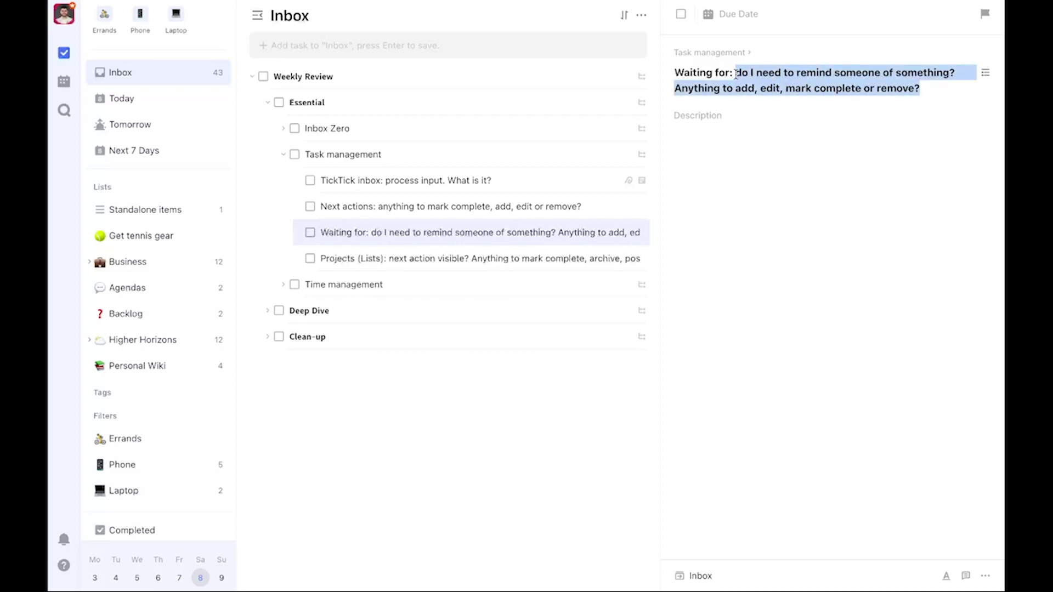
pyautogui.click(410, 258)
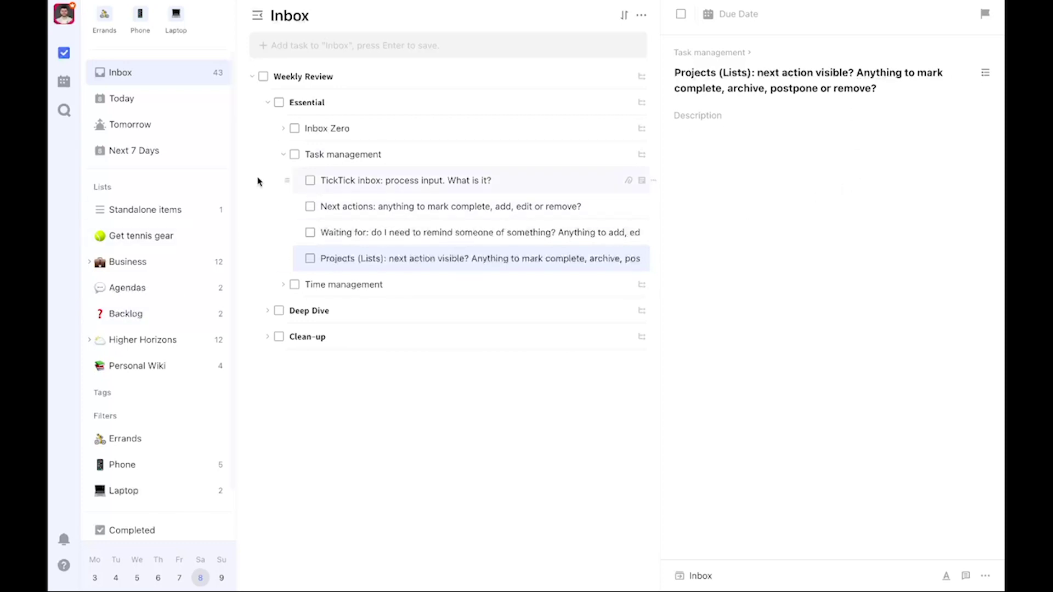
pyautogui.click(283, 154)
pyautogui.click(282, 180)
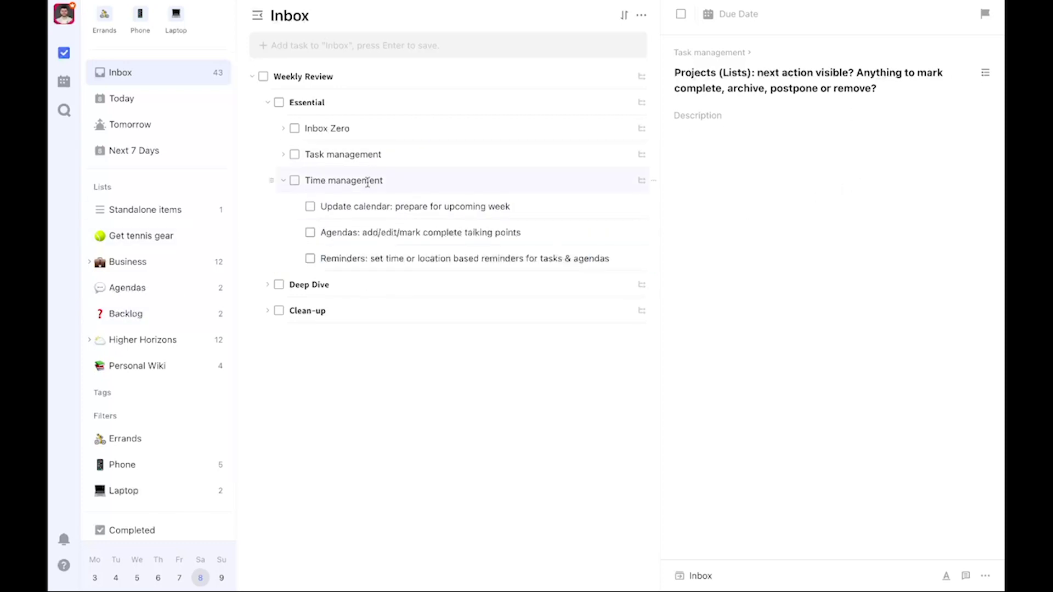
# Review the Update calendar, Agendas and Reminders task details, then collapse Time management
pyautogui.click(525, 210)
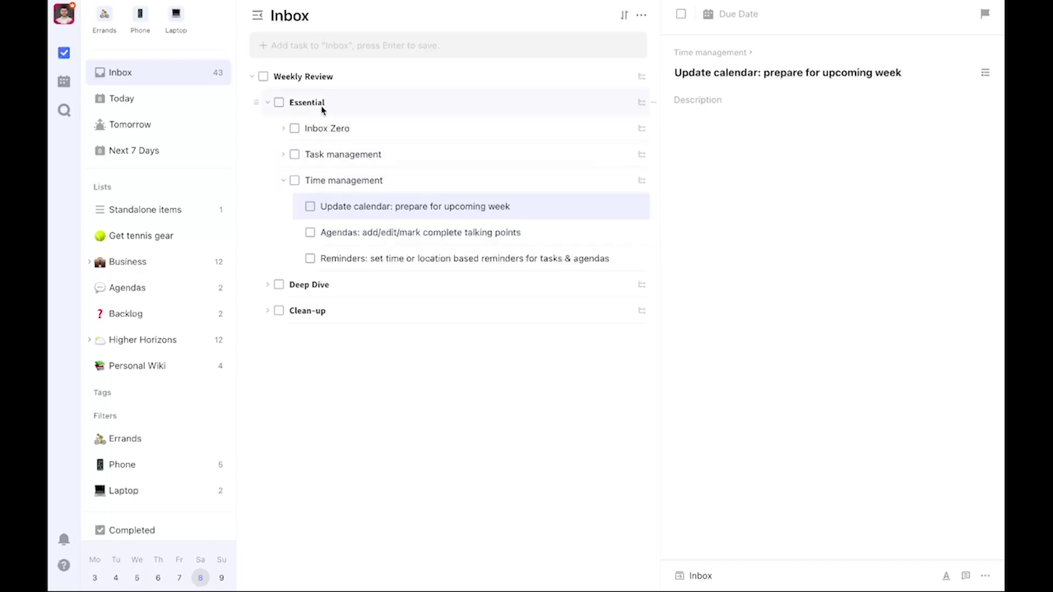
pyautogui.click(377, 232)
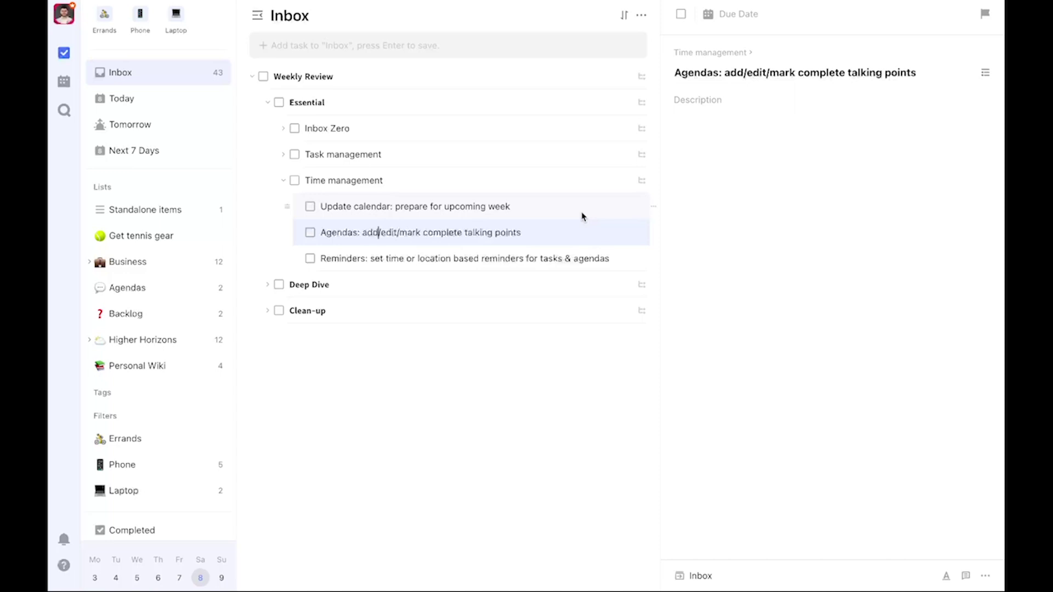
pyautogui.click(545, 256)
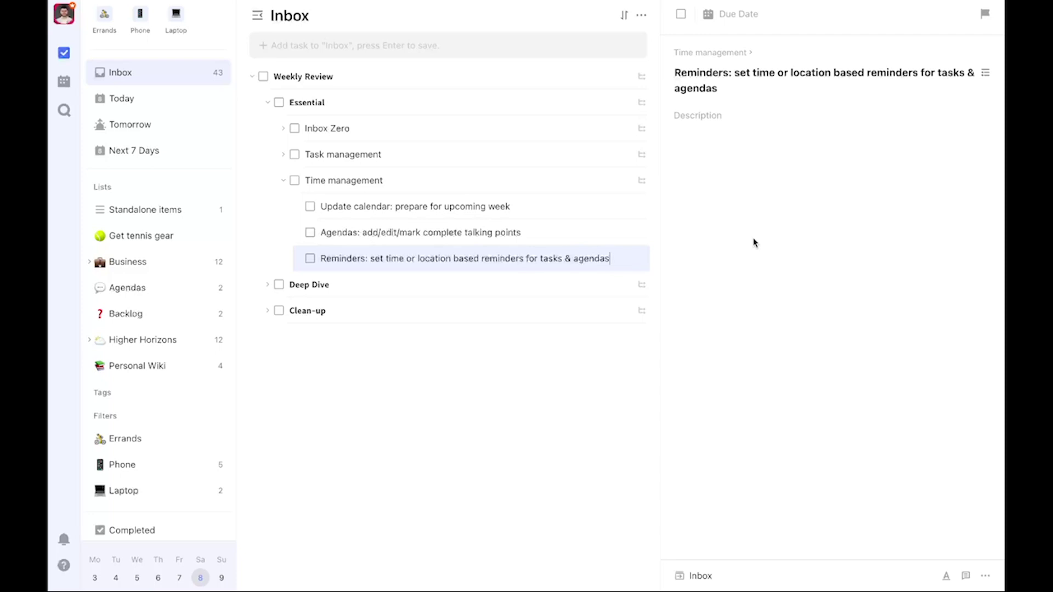
pyautogui.click(284, 180)
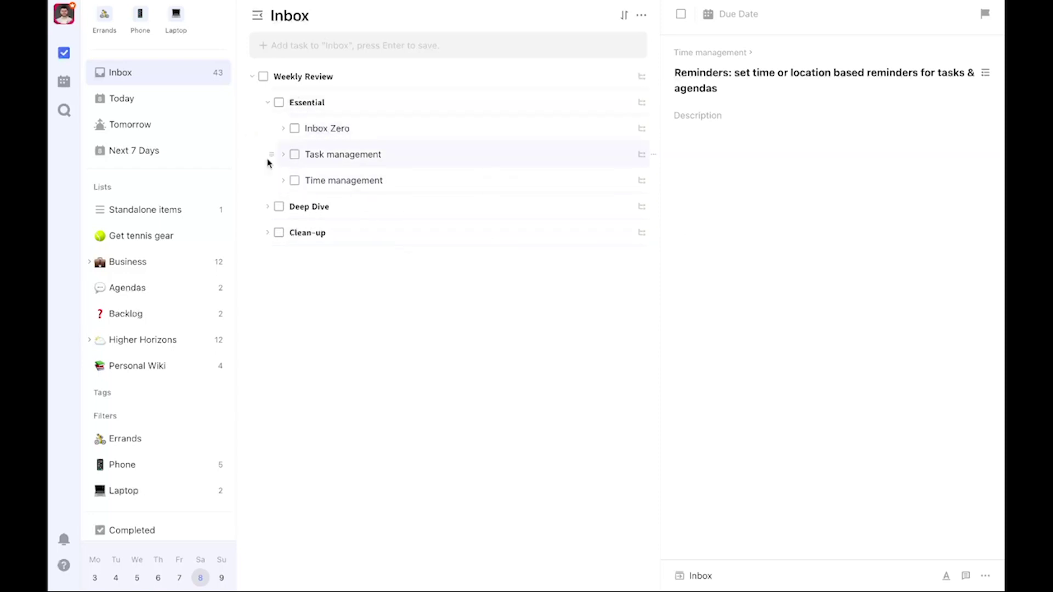
# Check off Time management, Task management and Inbox Zero, then expand the completed Inbox Zero row
pyautogui.click(293, 180)
pyautogui.click(295, 155)
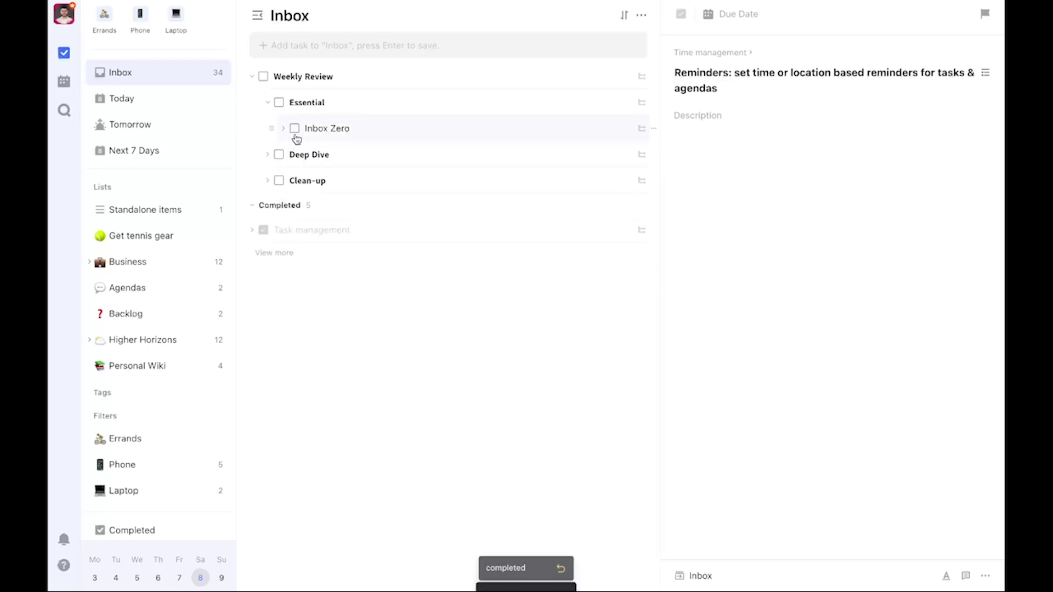
pyautogui.click(294, 128)
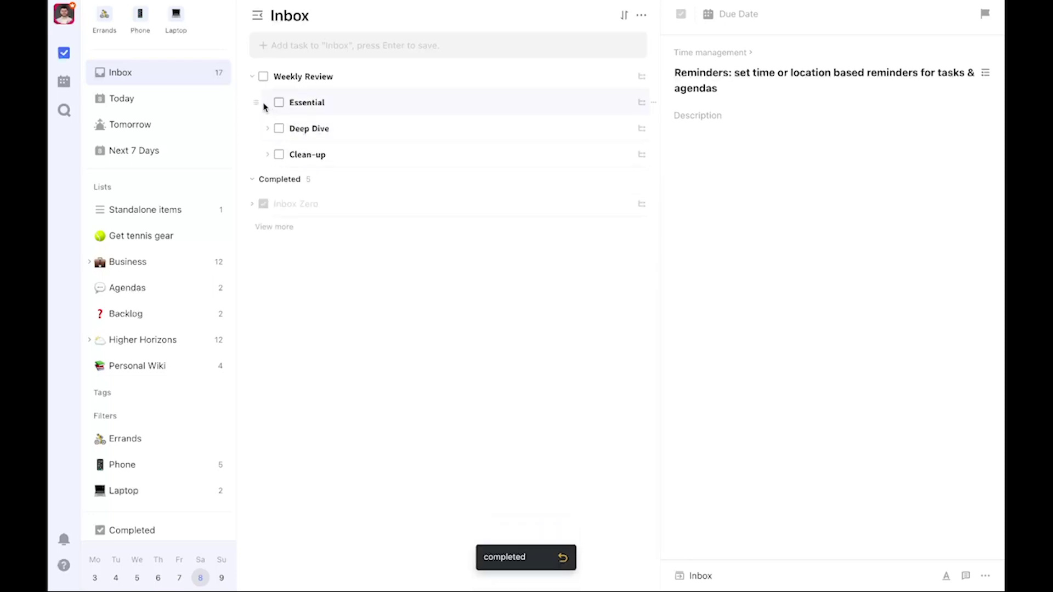
pyautogui.click(251, 204)
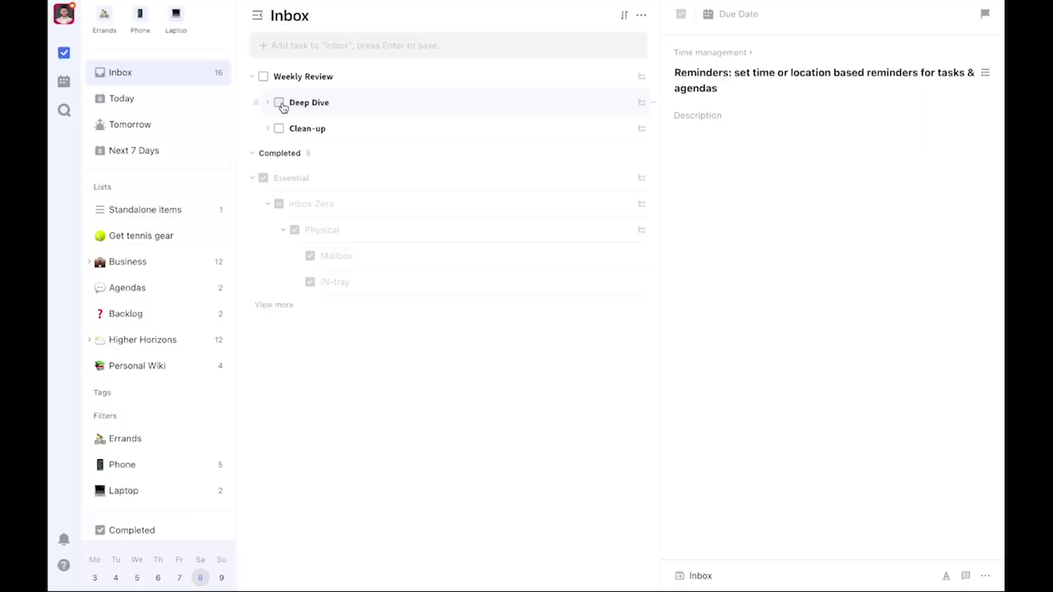
# Expand Deep Dive, then open the Backlog list with Make a trip to Italy and Write book
pyautogui.click(268, 103)
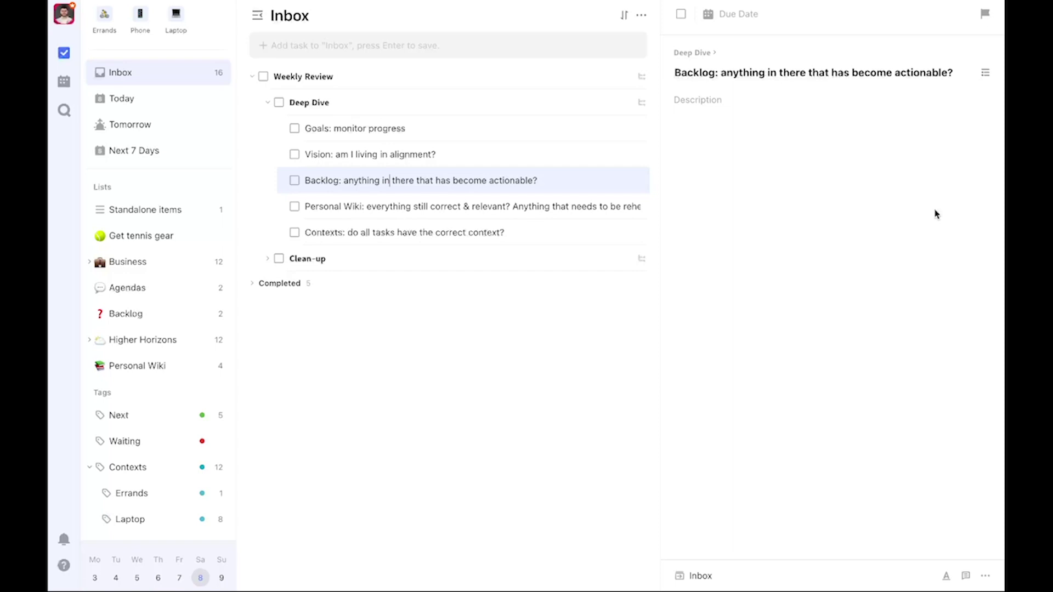
pyautogui.click(128, 317)
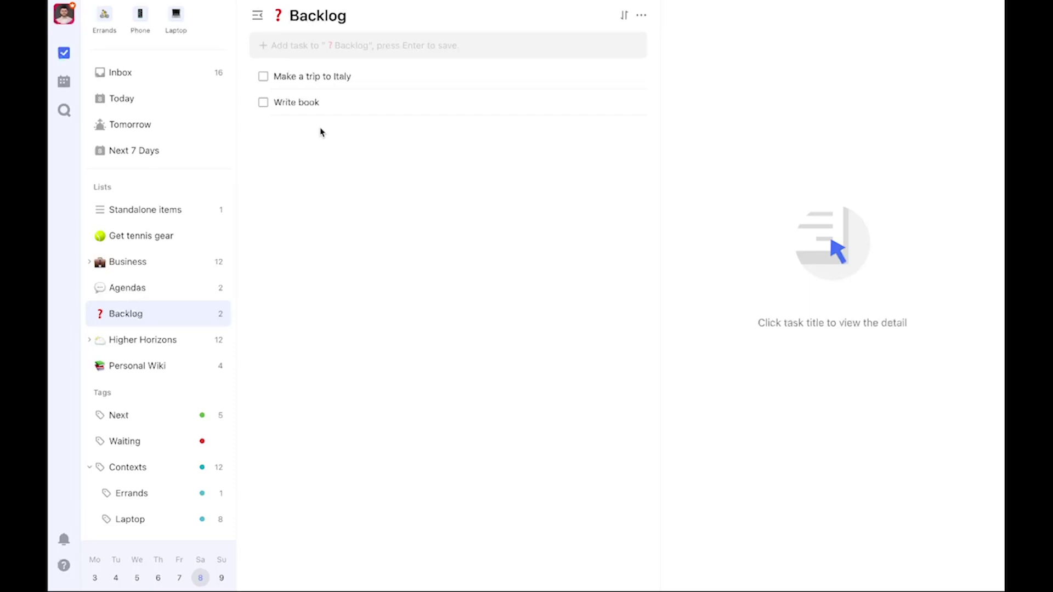
# Return to the Inbox and read the Personal Wiki and Contexts task details
pyautogui.click(165, 84)
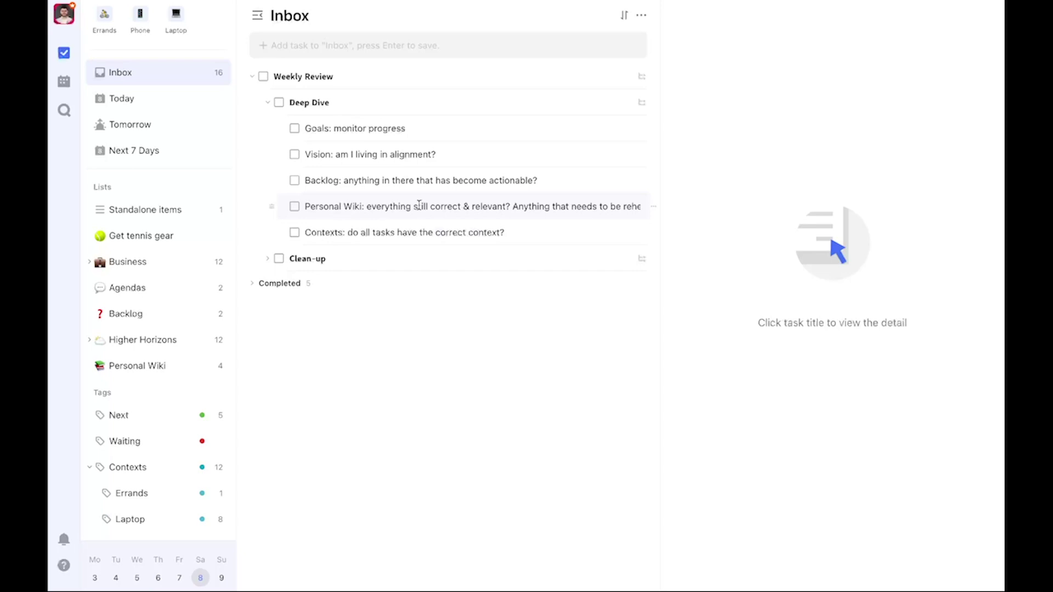
pyautogui.click(512, 202)
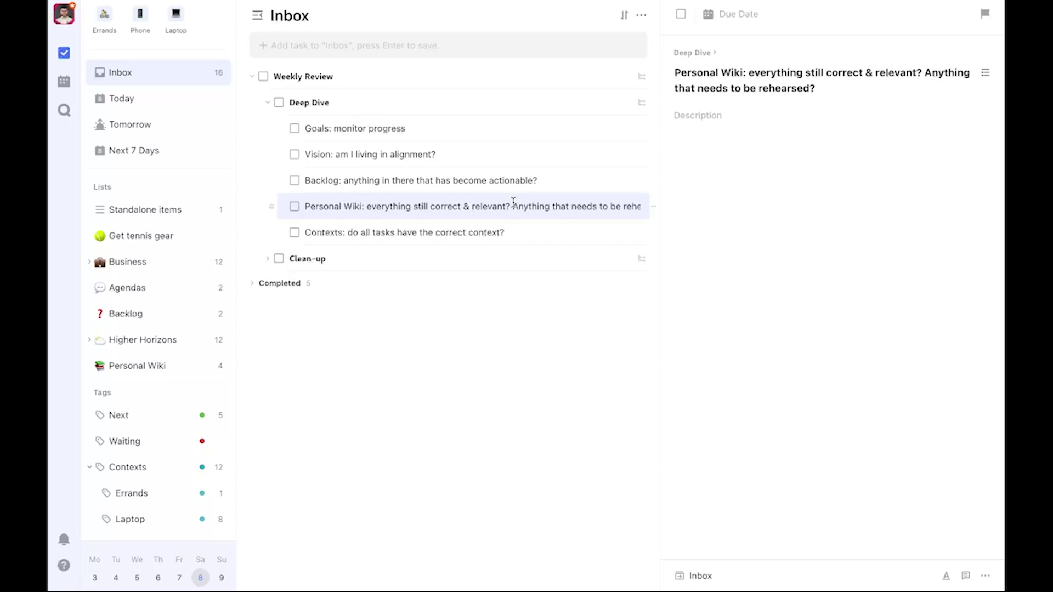
pyautogui.click(502, 229)
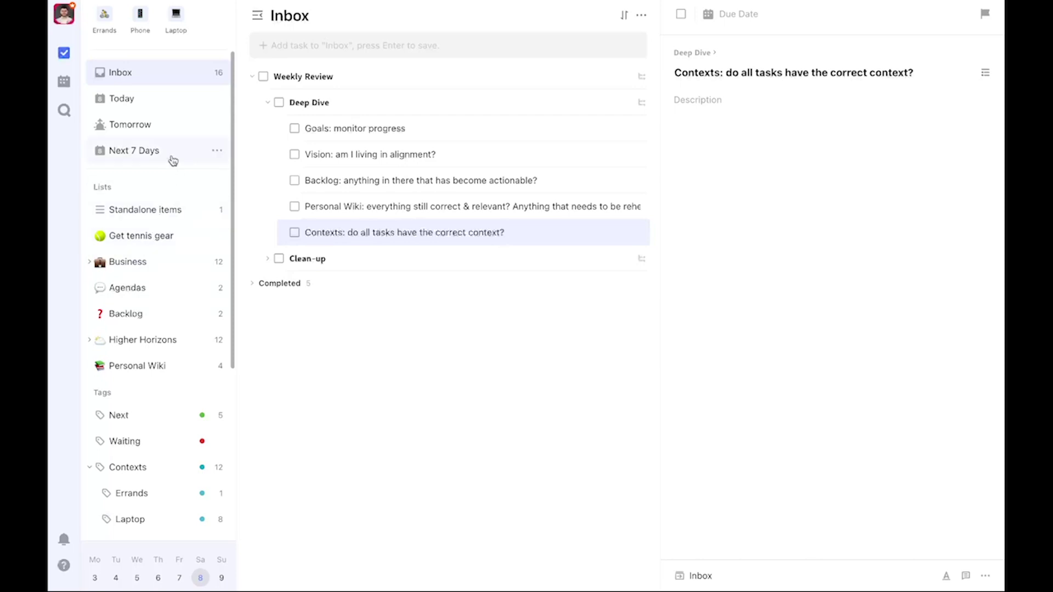
# Browse the Standalone items, Get tennis gear and Business lists
pyautogui.click(161, 203)
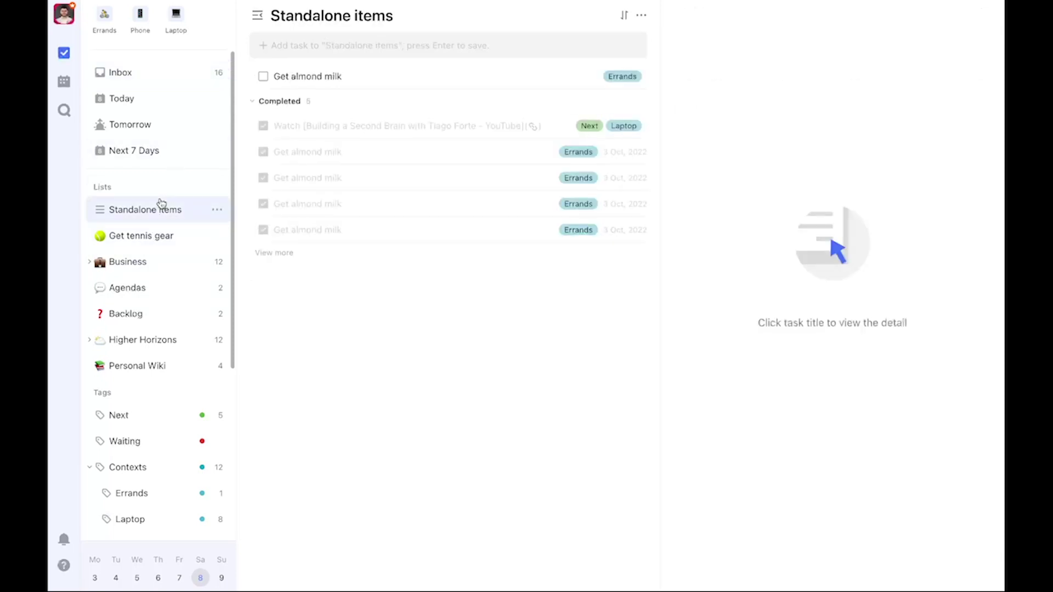
pyautogui.click(157, 235)
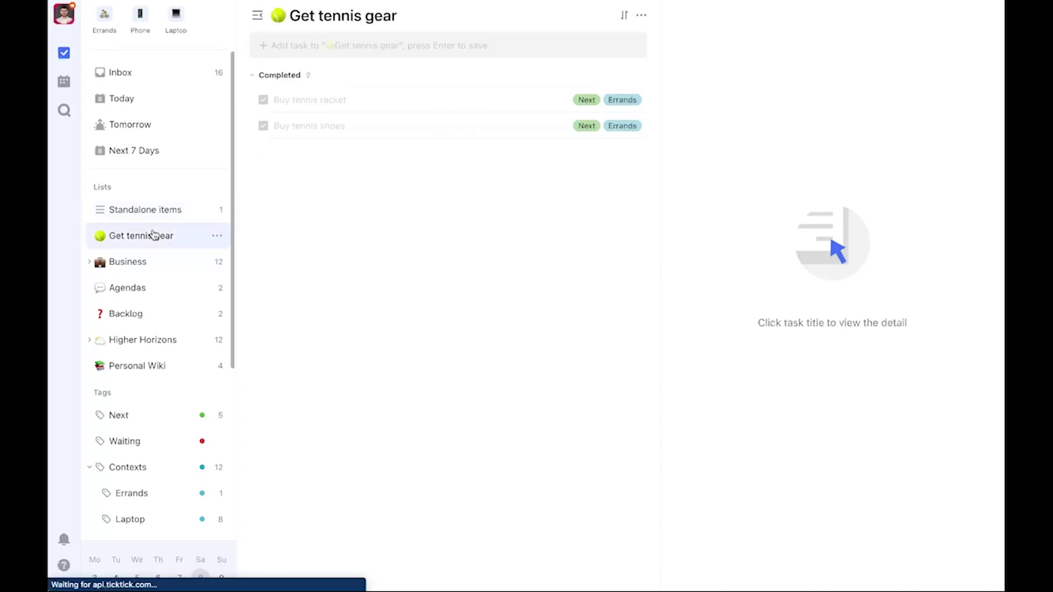
pyautogui.click(148, 273)
# In Settings > Smart List, switch the All smart list from Hide to Show and close settings
pyautogui.click(63, 15)
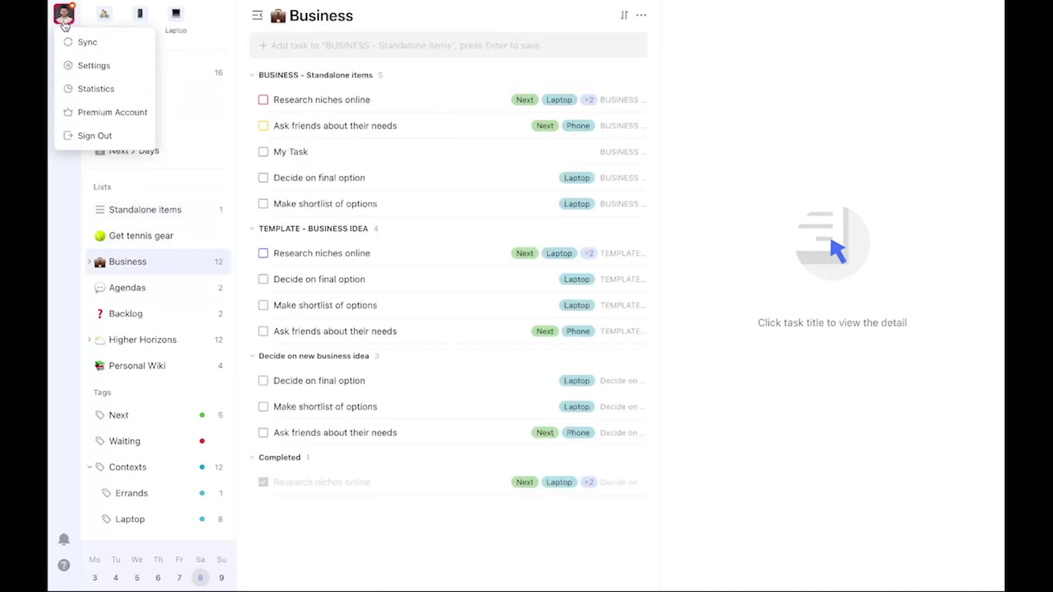
pyautogui.click(76, 64)
pyautogui.scroll(-1, 445, 220)
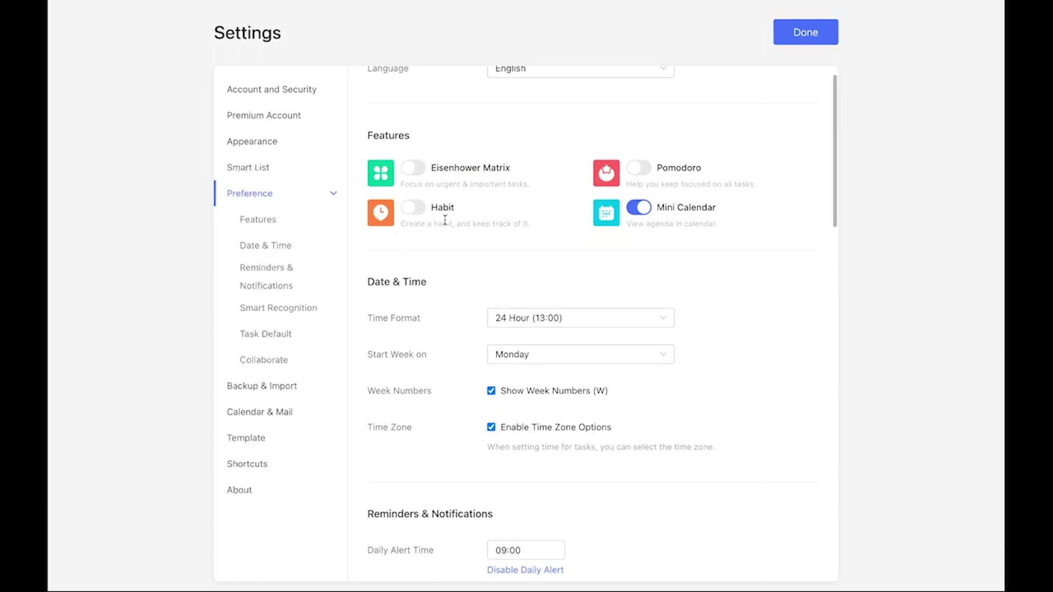
pyautogui.scroll(-8, 445, 221)
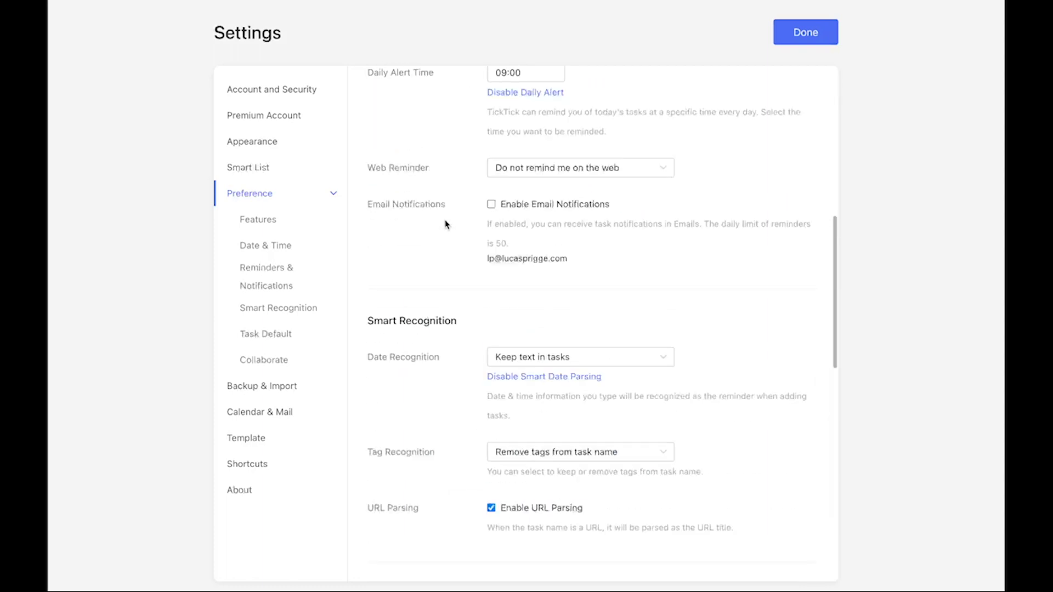
pyautogui.scroll(-4, 445, 224)
pyautogui.click(247, 168)
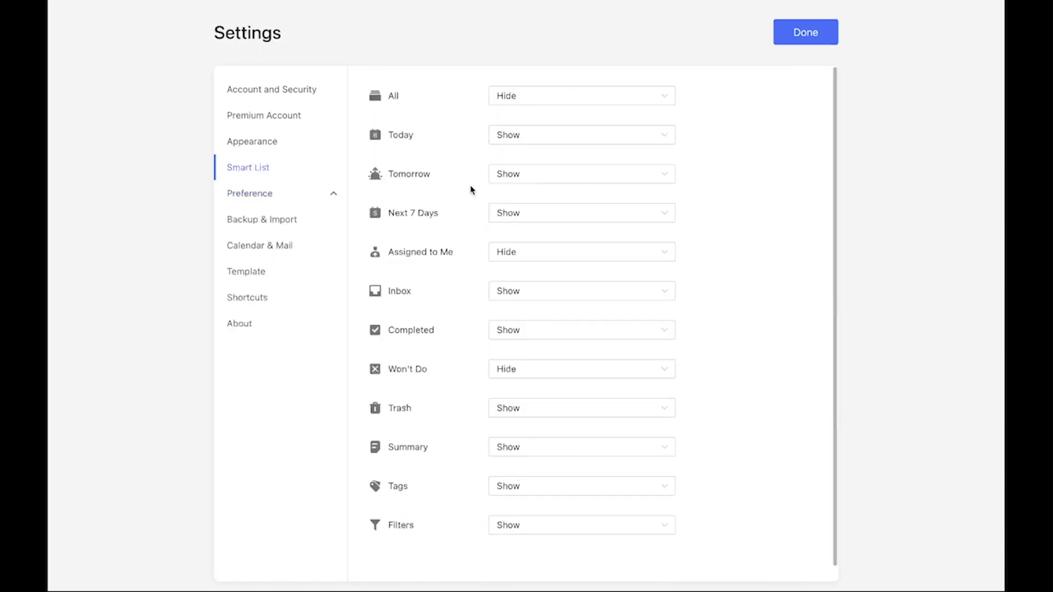
pyautogui.click(550, 97)
pyautogui.click(544, 122)
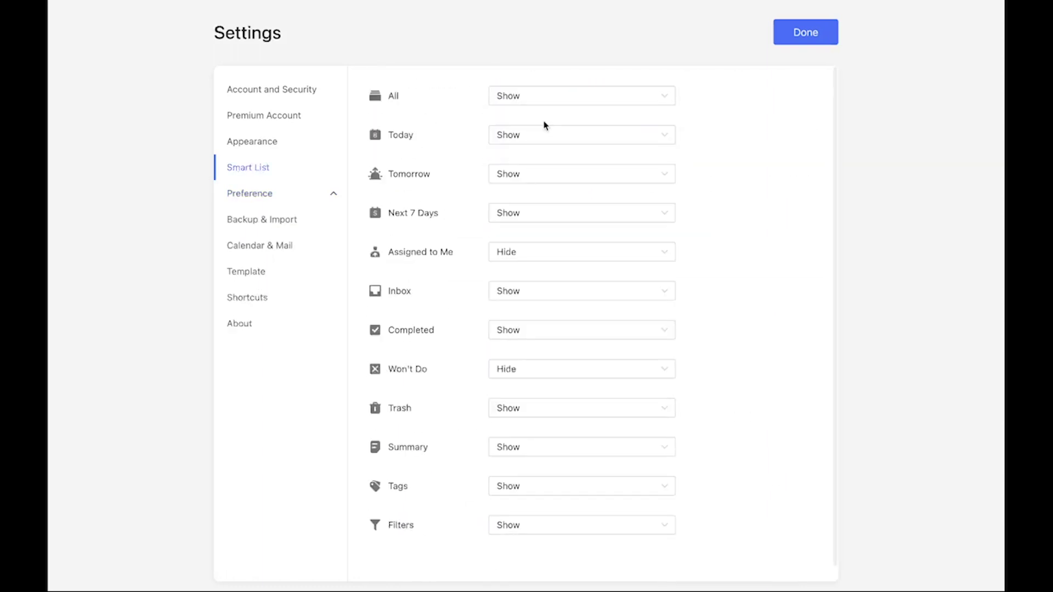
pyautogui.click(814, 32)
# Return to the Inbox list
pyautogui.scroll(-5, 369, 141)
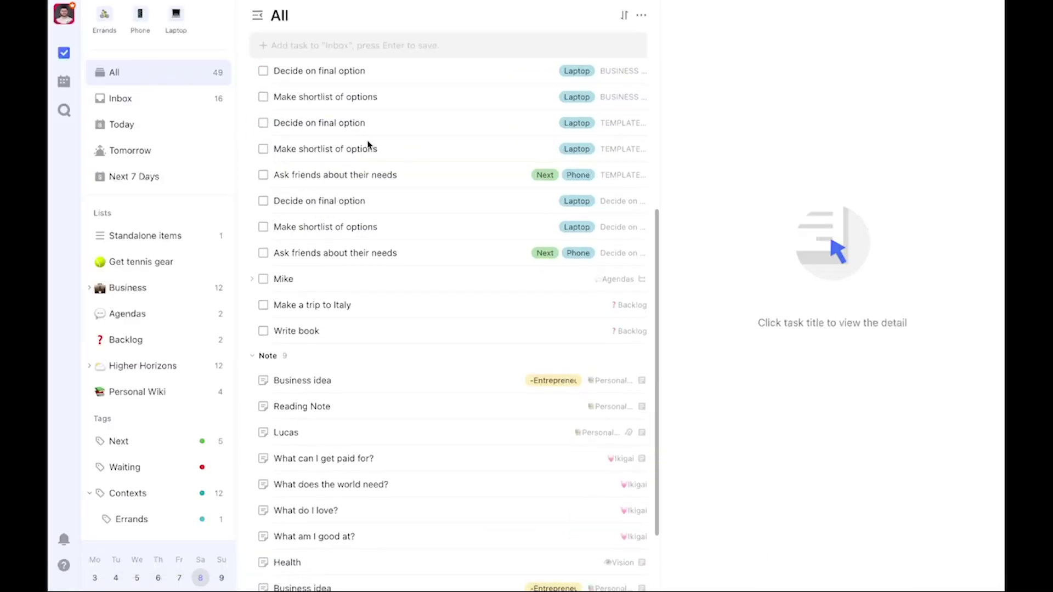
pyautogui.scroll(5, 367, 144)
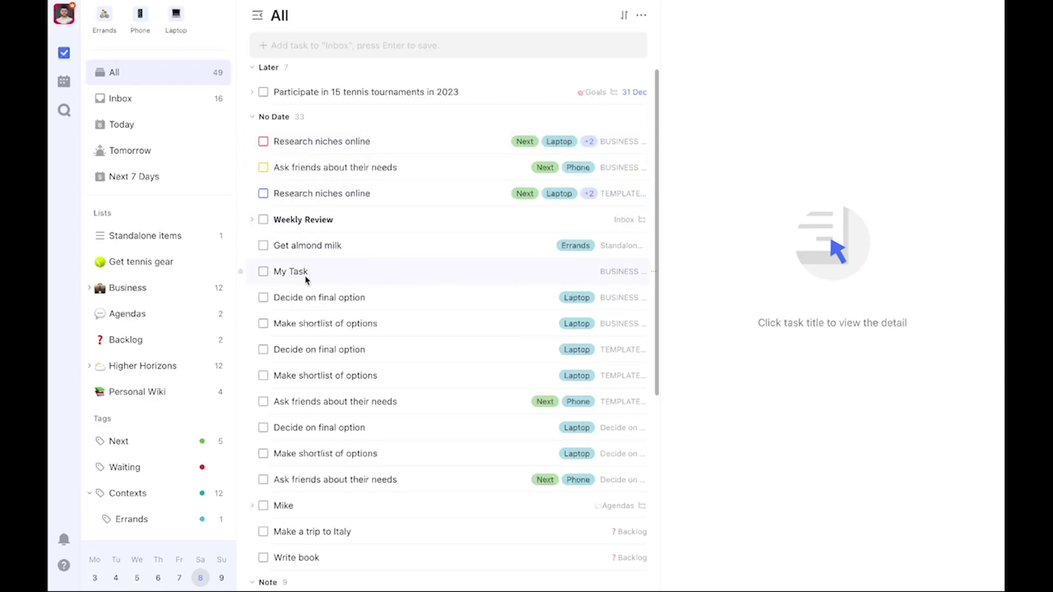
pyautogui.click(142, 103)
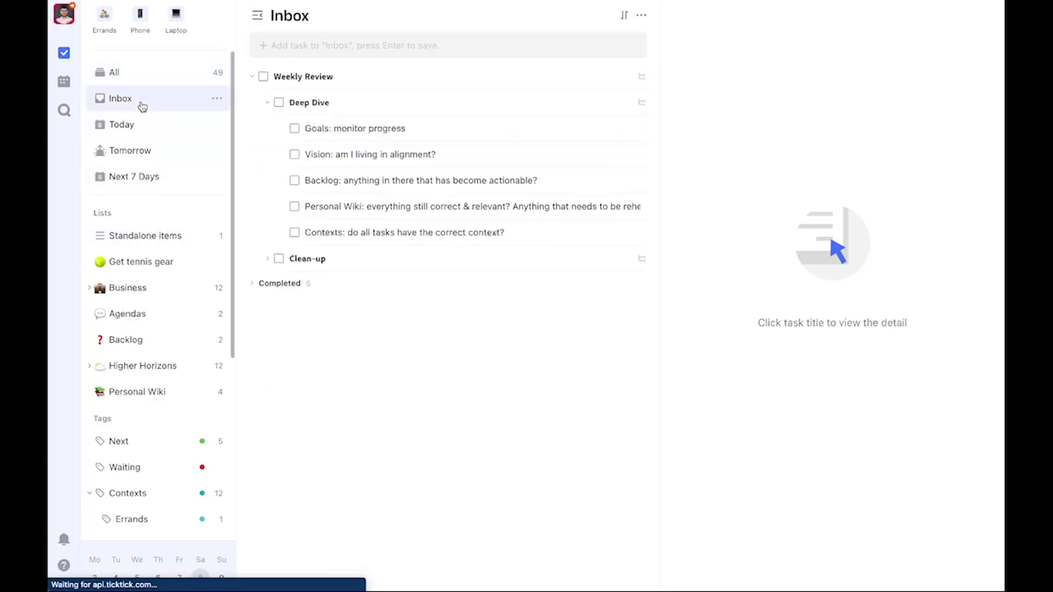
# Complete Deep Dive, expand Clean-up and Audits, and open the Backlog audit's details
pyautogui.click(277, 103)
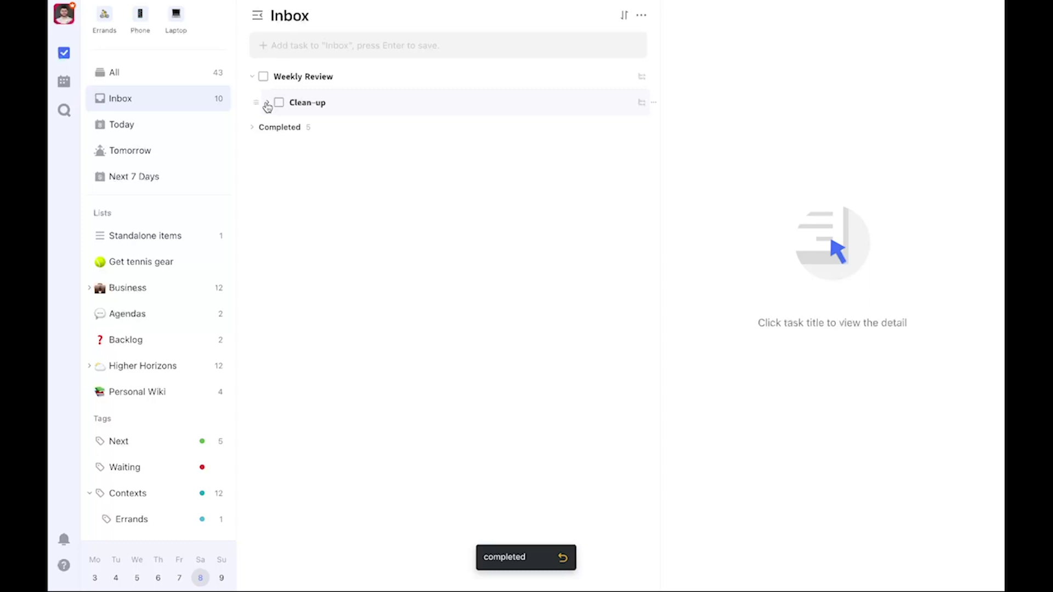
pyautogui.click(267, 104)
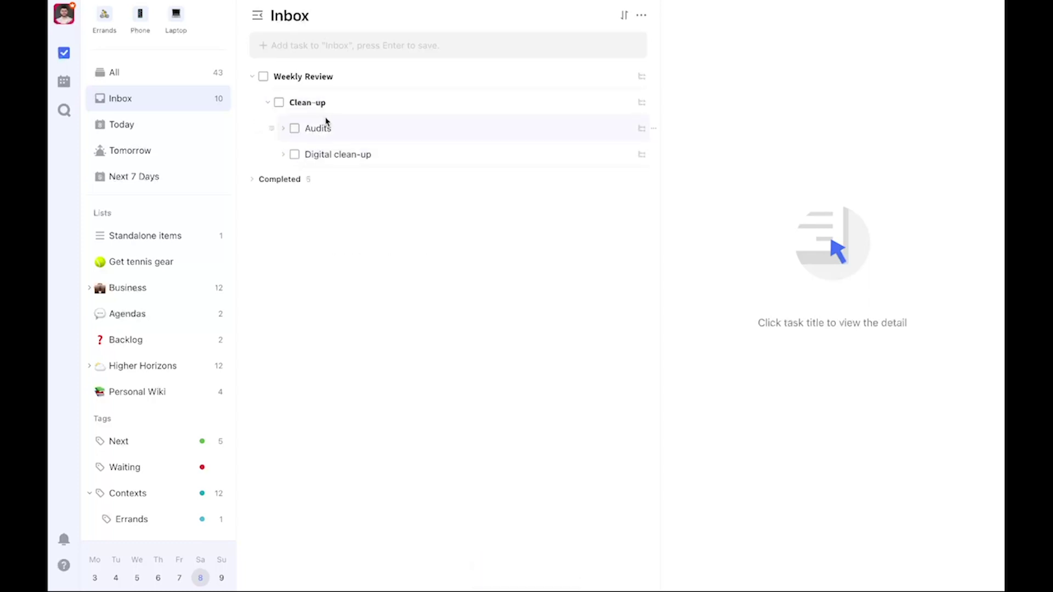
pyautogui.click(283, 129)
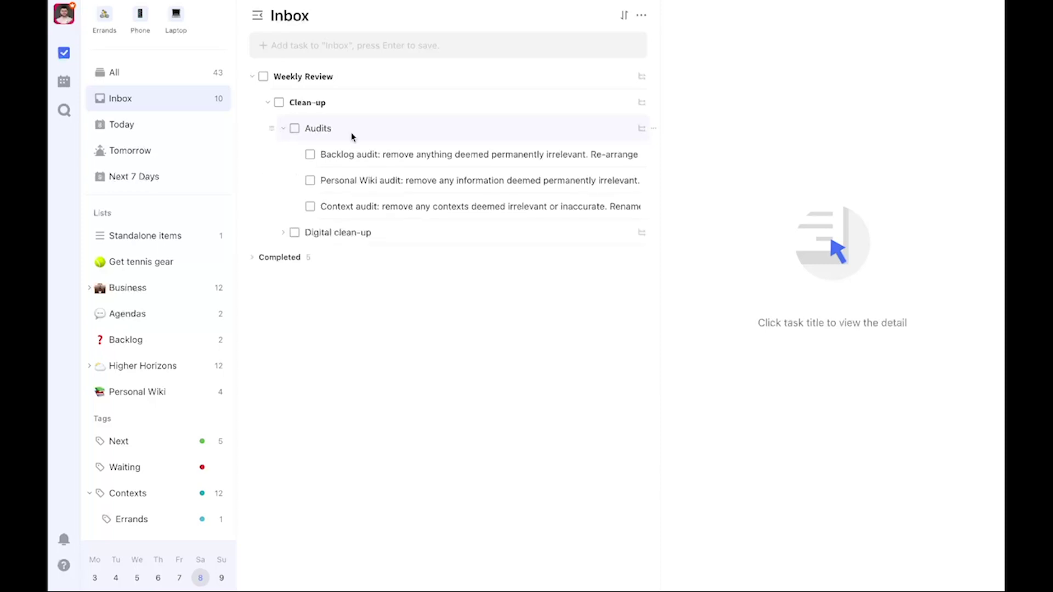
pyautogui.click(361, 155)
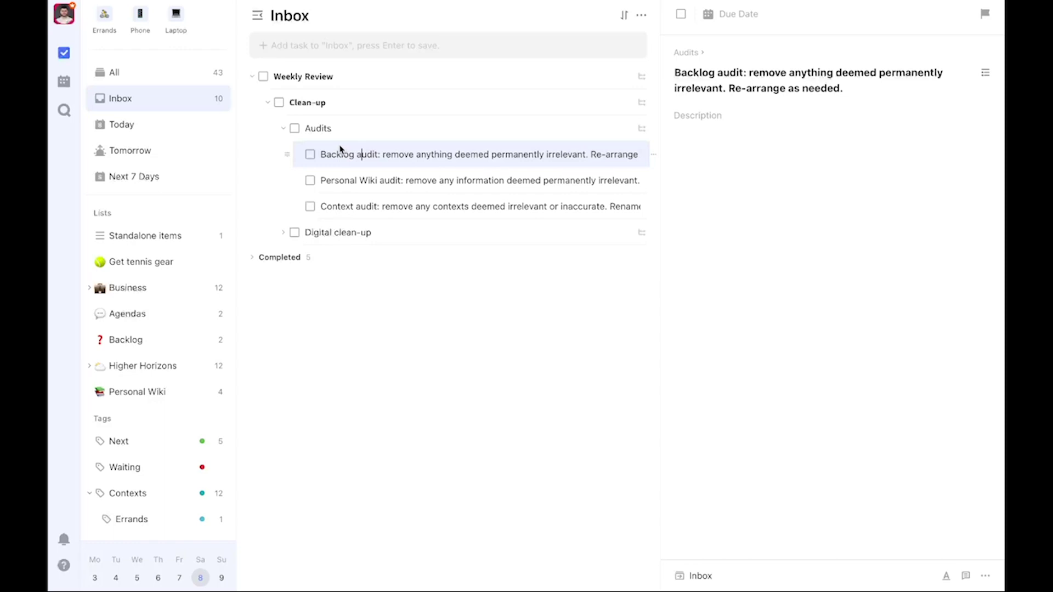
# Check off the Backlog audit and Personal Wiki audit subtasks
pyautogui.click(312, 155)
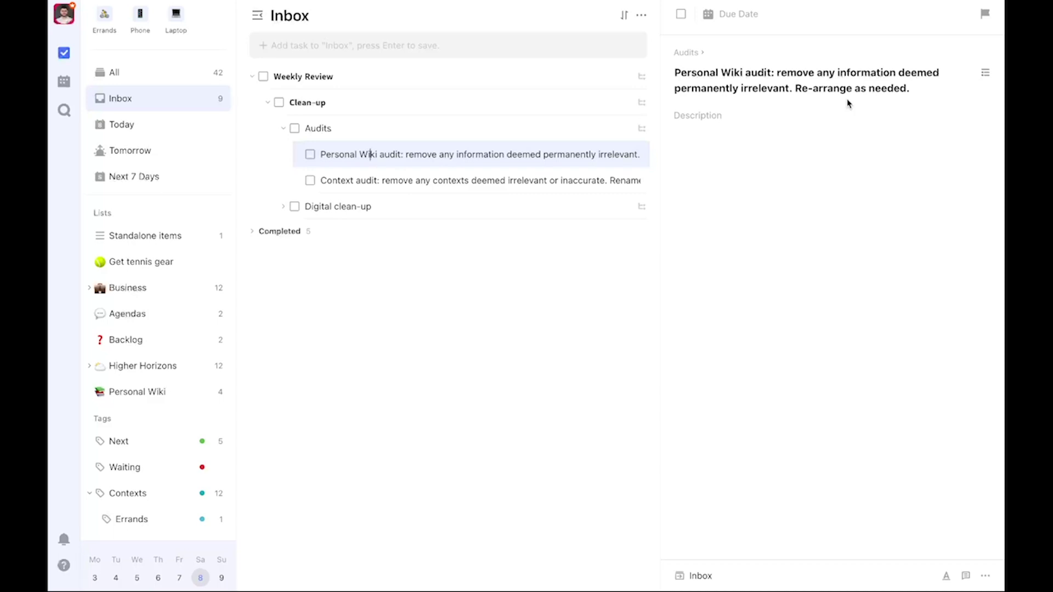
pyautogui.click(310, 154)
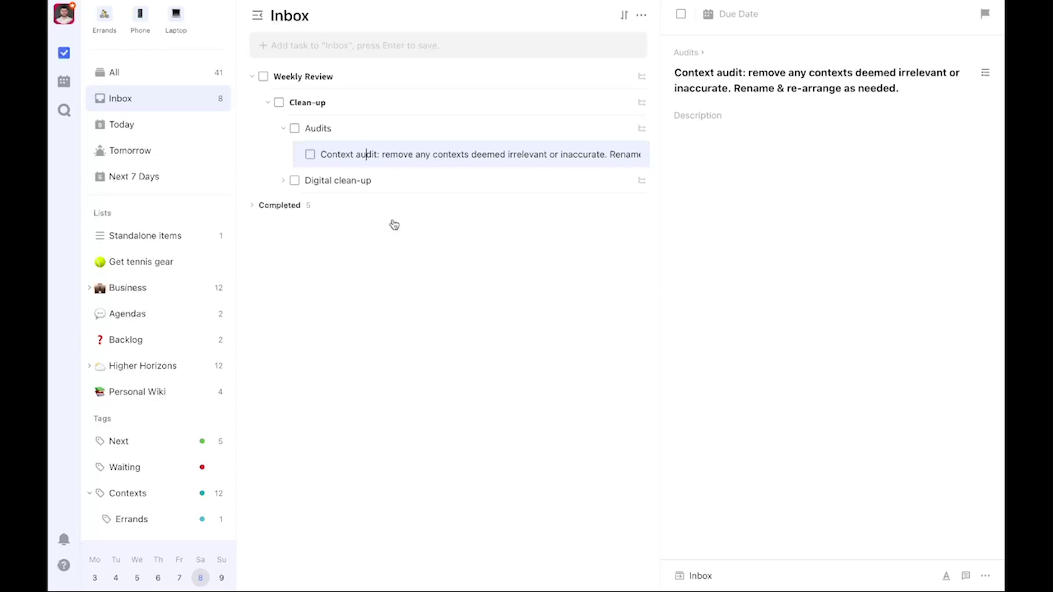
pyautogui.scroll(-3, 183, 376)
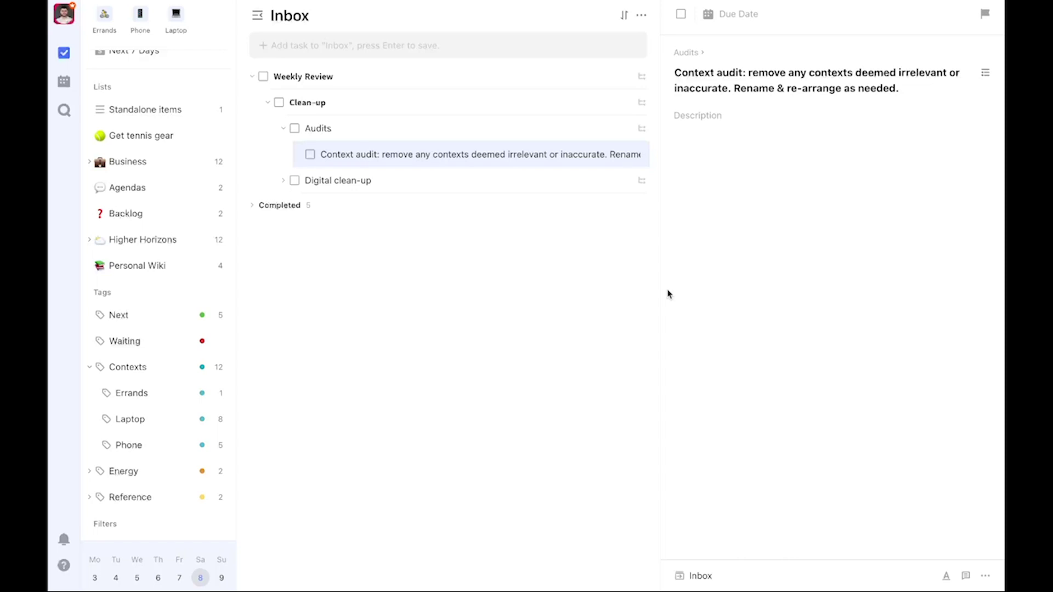
# Expand the Reference and Energy tags in the sidebar
pyautogui.click(88, 497)
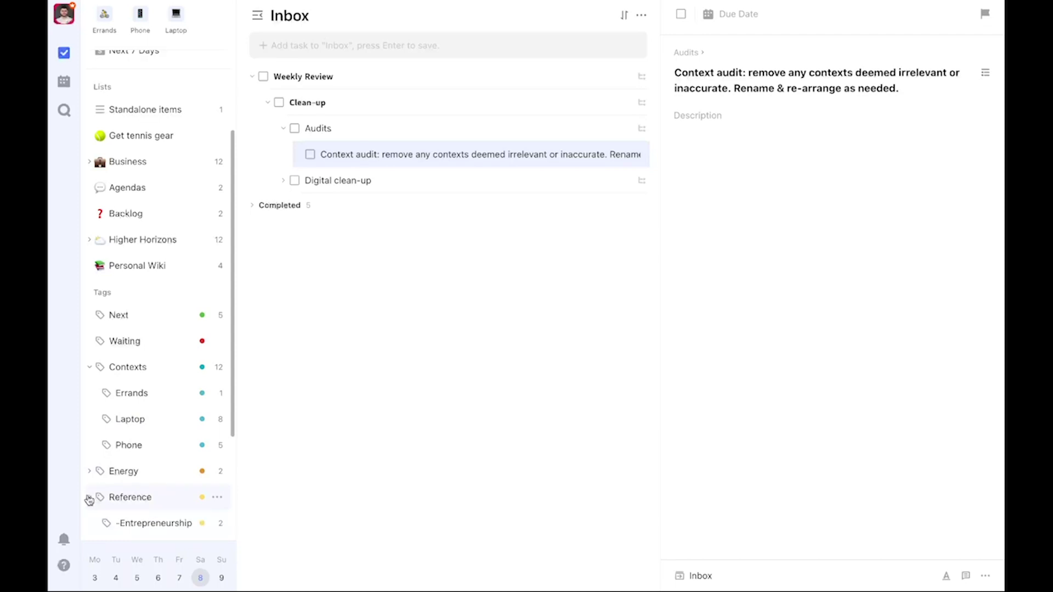
pyautogui.scroll(-1, 88, 490)
pyautogui.click(89, 451)
pyautogui.scroll(-1, 126, 428)
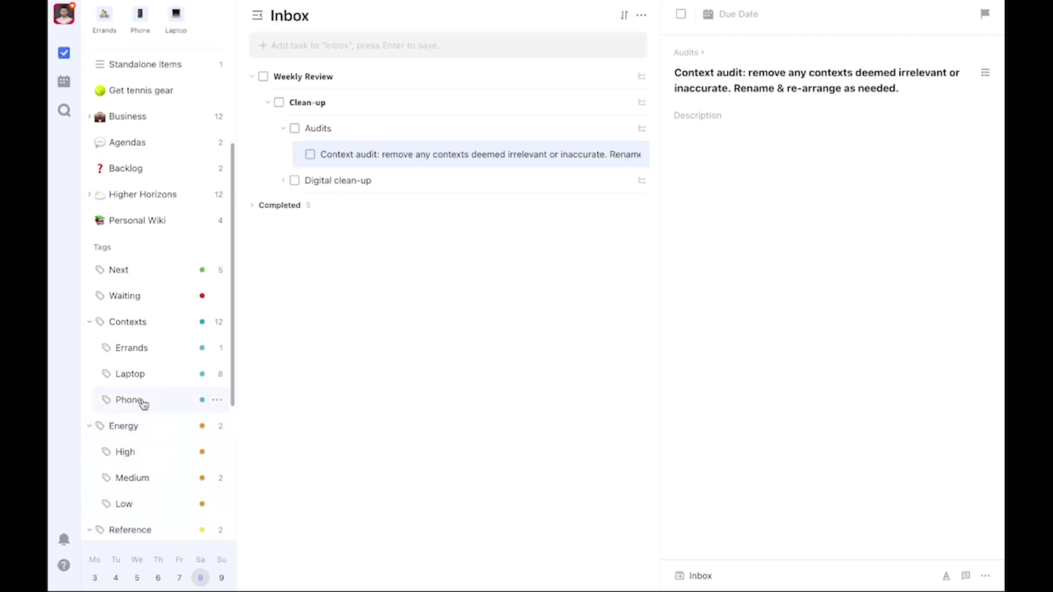
pyautogui.scroll(-2, 164, 455)
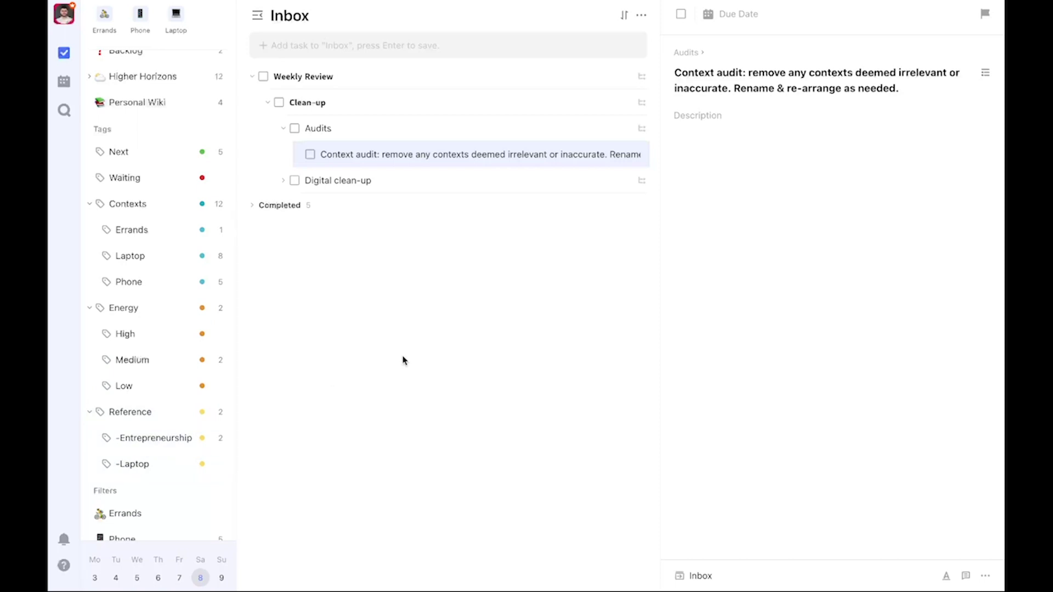
# Check off the Context audit subtask and then the whole Audits group
pyautogui.scroll(1, 130, 299)
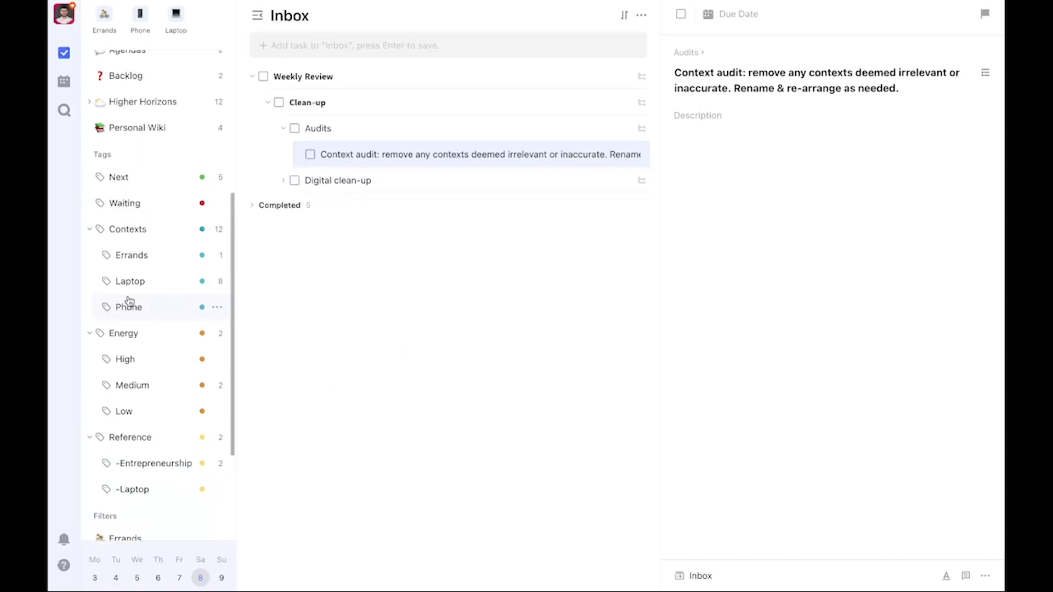
pyautogui.click(311, 154)
pyautogui.click(294, 128)
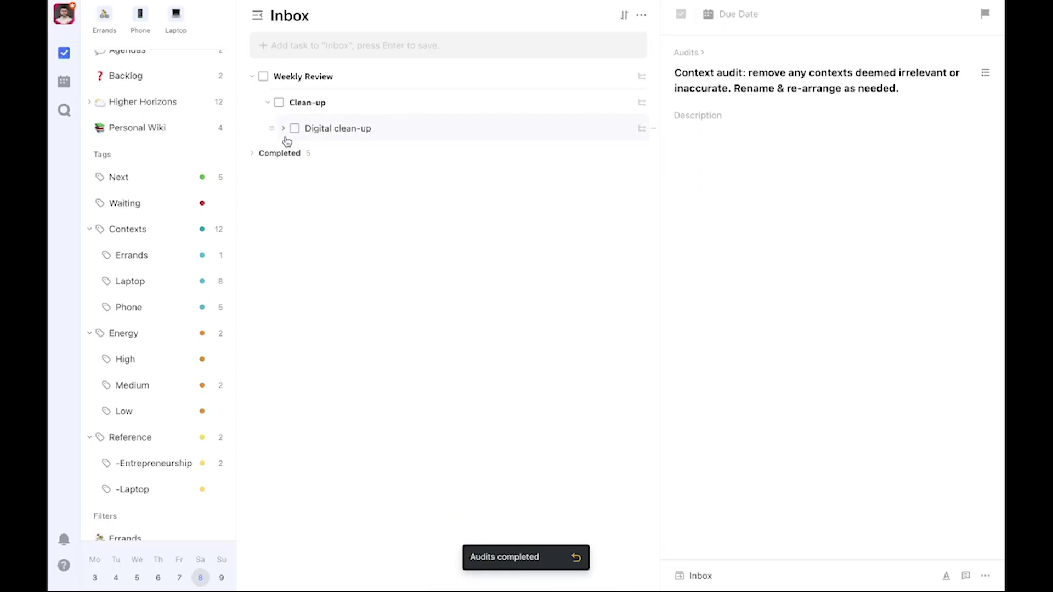
# Complete Digital clean-up, Clean-up and Weekly Review, then view Weekly Review under Completed
pyautogui.click(284, 129)
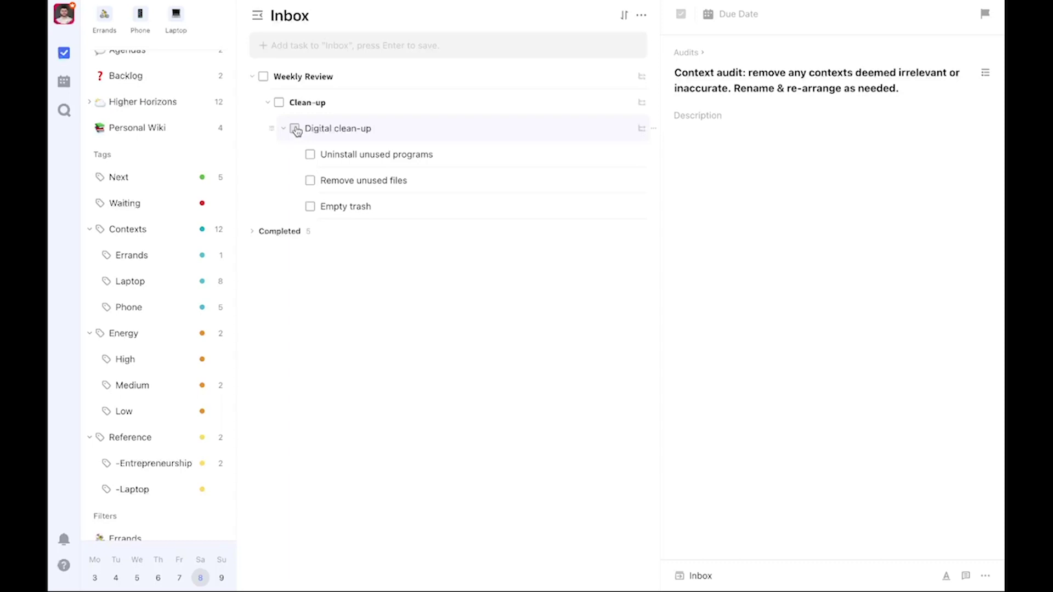
pyautogui.click(295, 130)
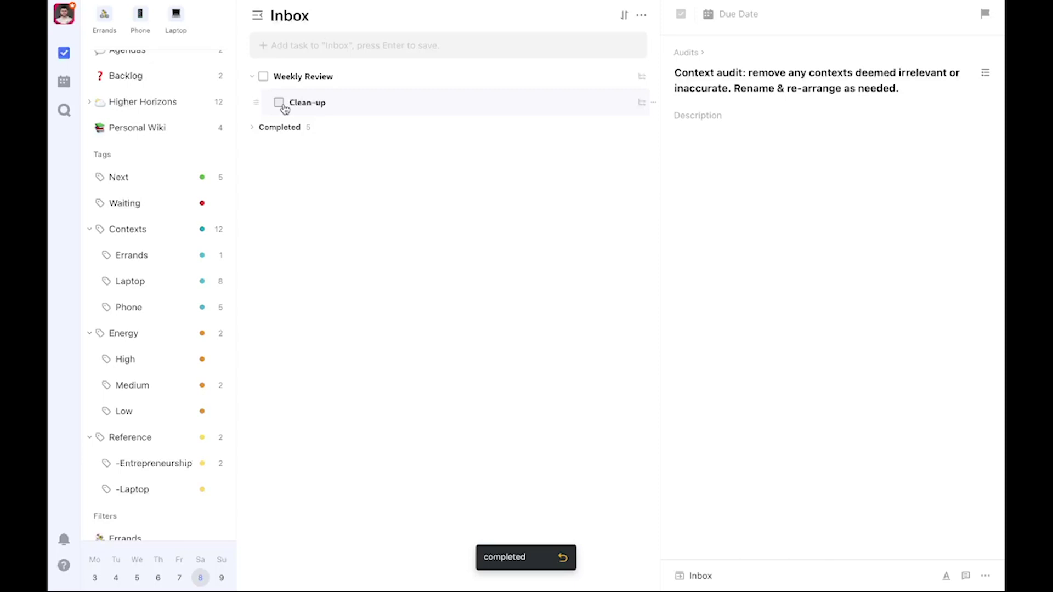
pyautogui.click(279, 104)
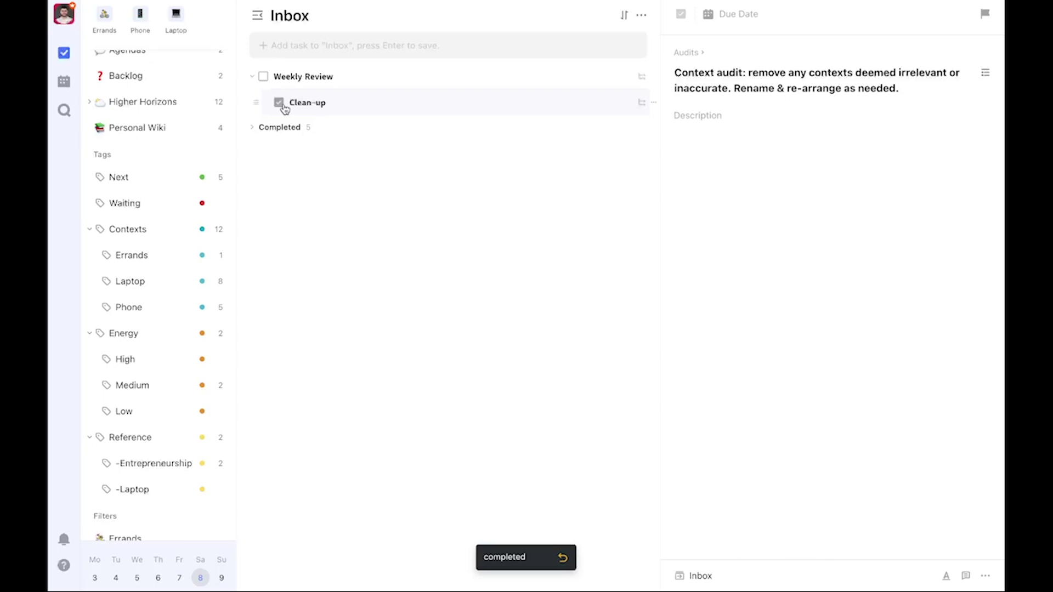
pyautogui.click(264, 81)
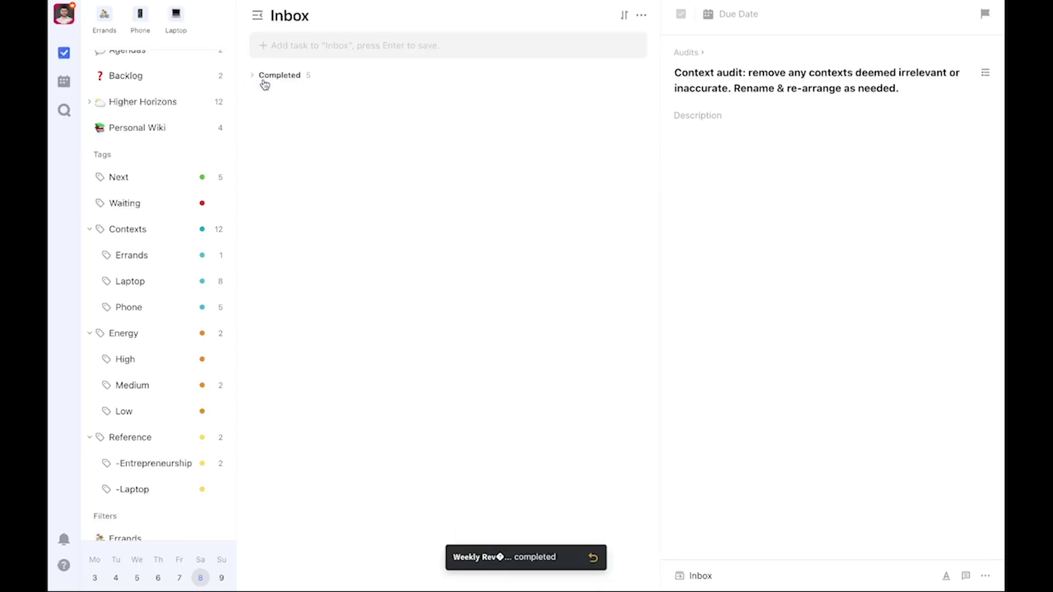
pyautogui.click(279, 75)
pyautogui.click(266, 101)
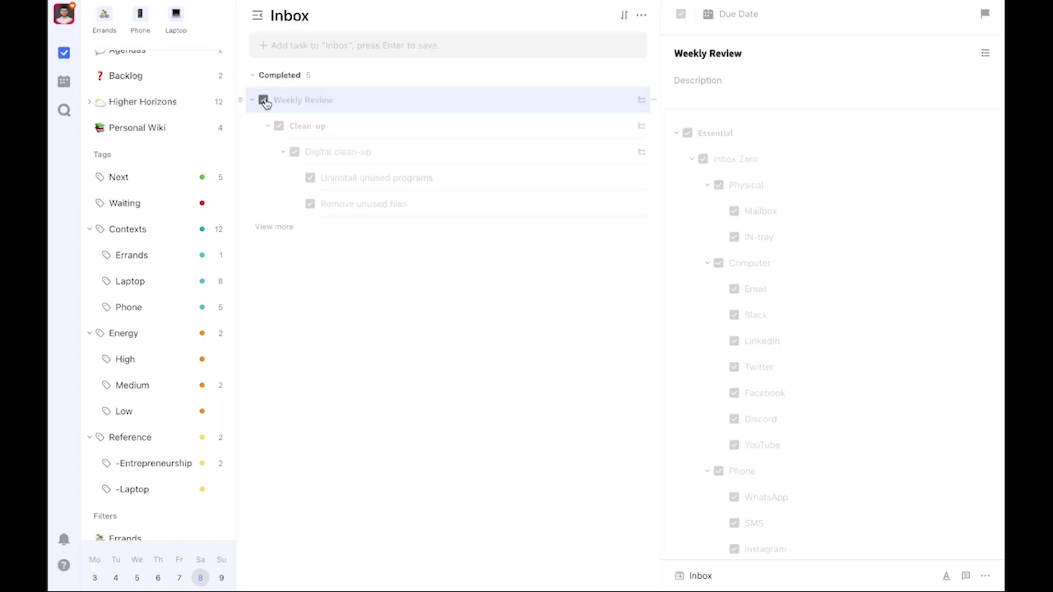
# Uncheck Weekly Review so it is an open task again
pyautogui.click(265, 103)
pyautogui.scroll(-1, 910, 154)
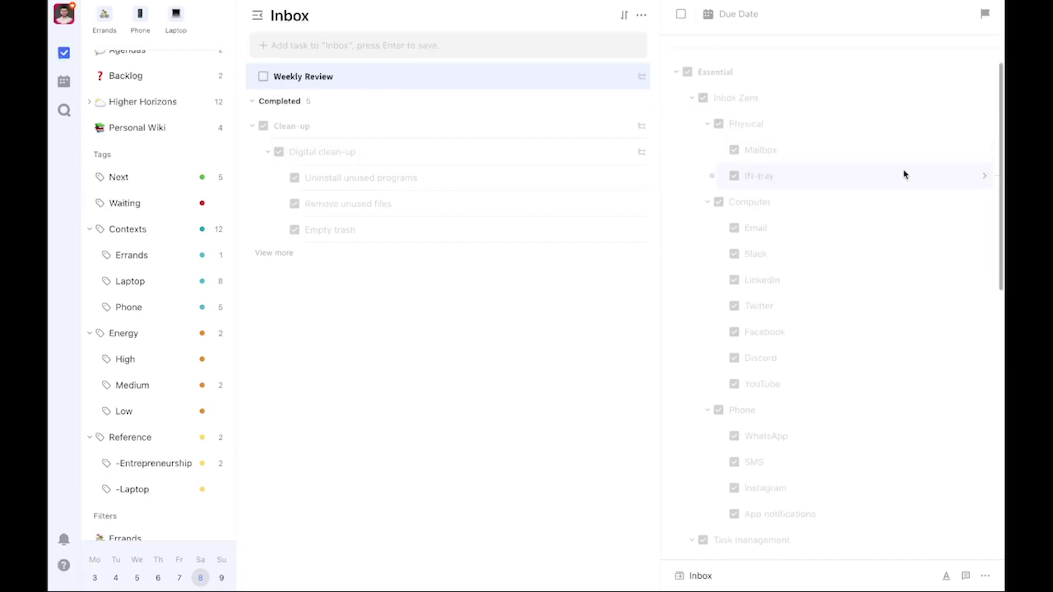
pyautogui.scroll(-10, 903, 174)
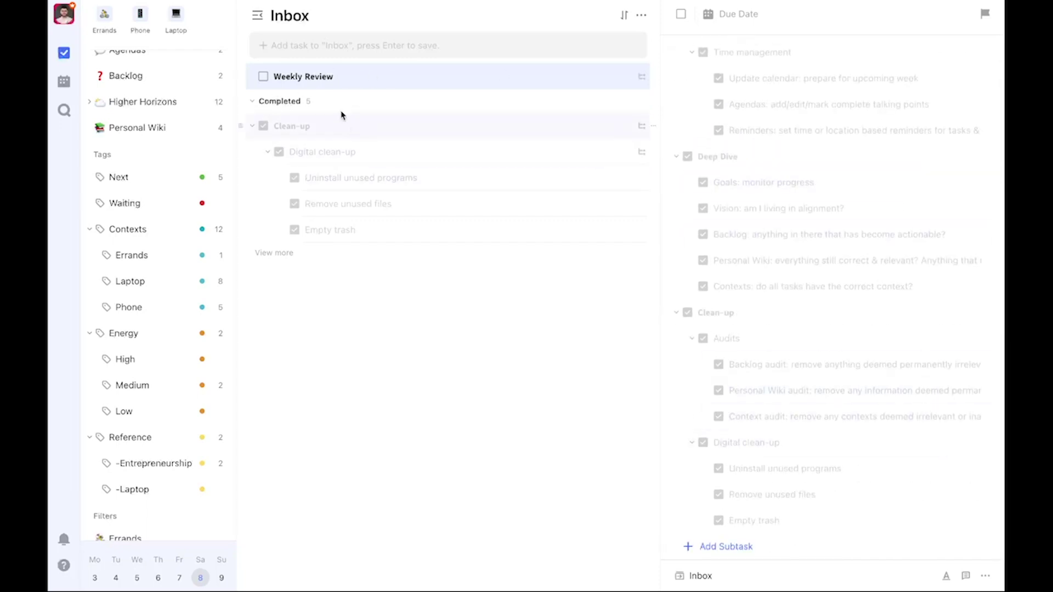
pyautogui.scroll(8, 877, 105)
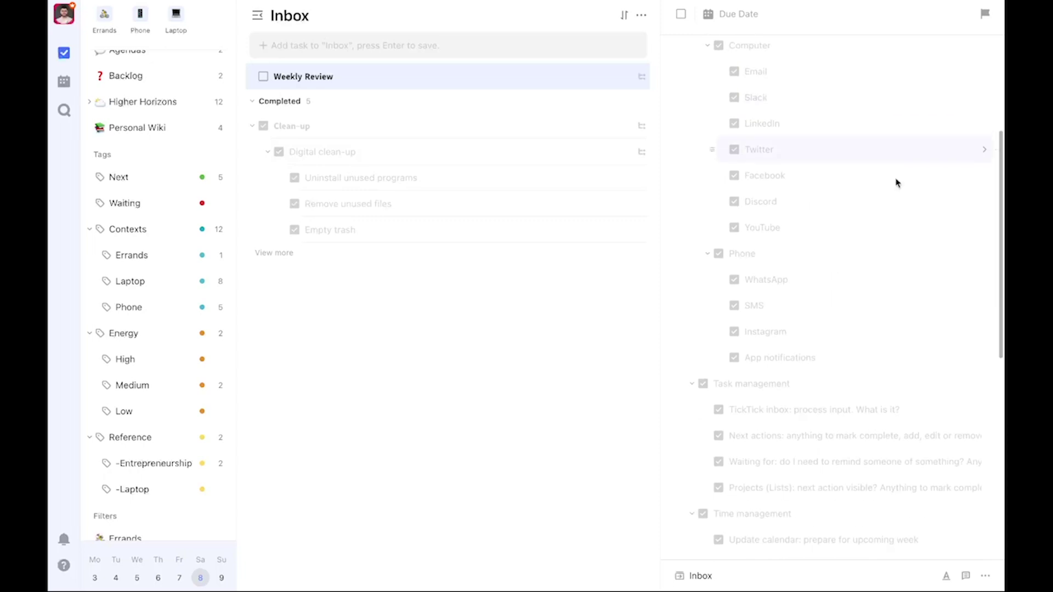
pyautogui.scroll(-8, 896, 183)
# Save Weekly Review as a task template named Weekly Review
pyautogui.click(985, 575)
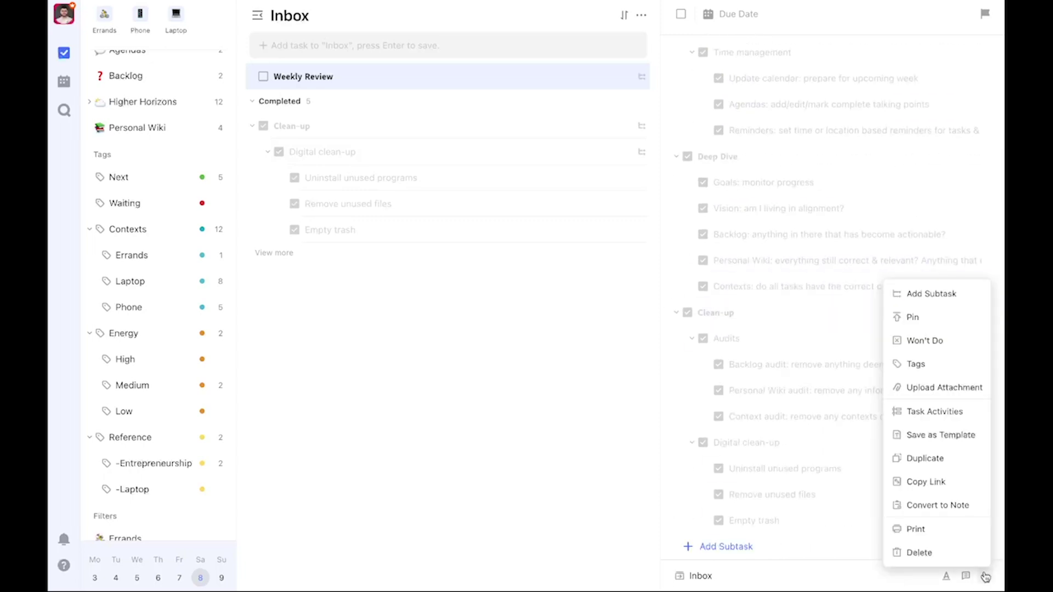
pyautogui.click(959, 439)
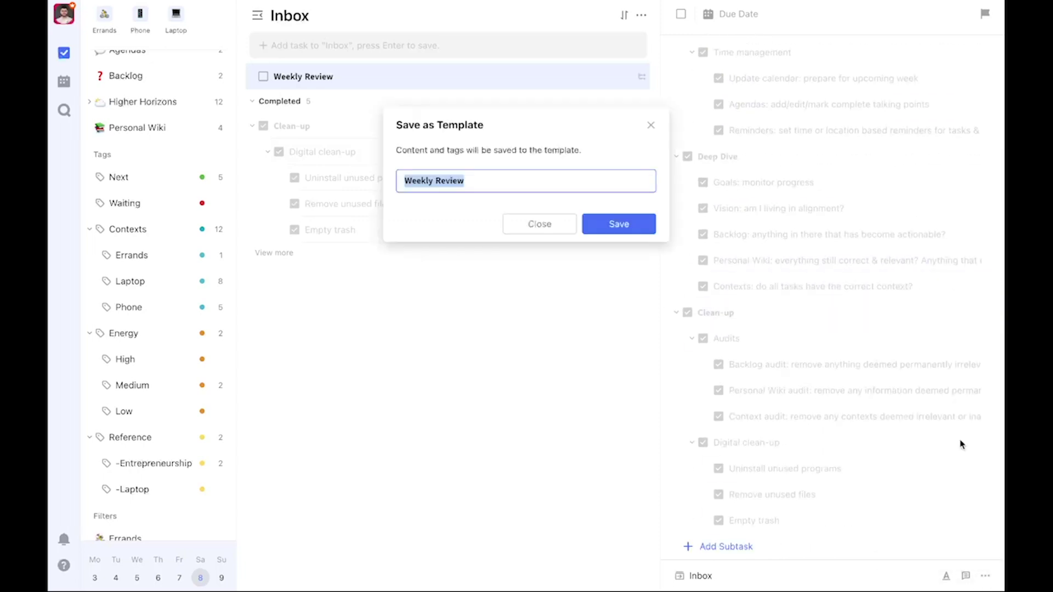
pyautogui.click(546, 225)
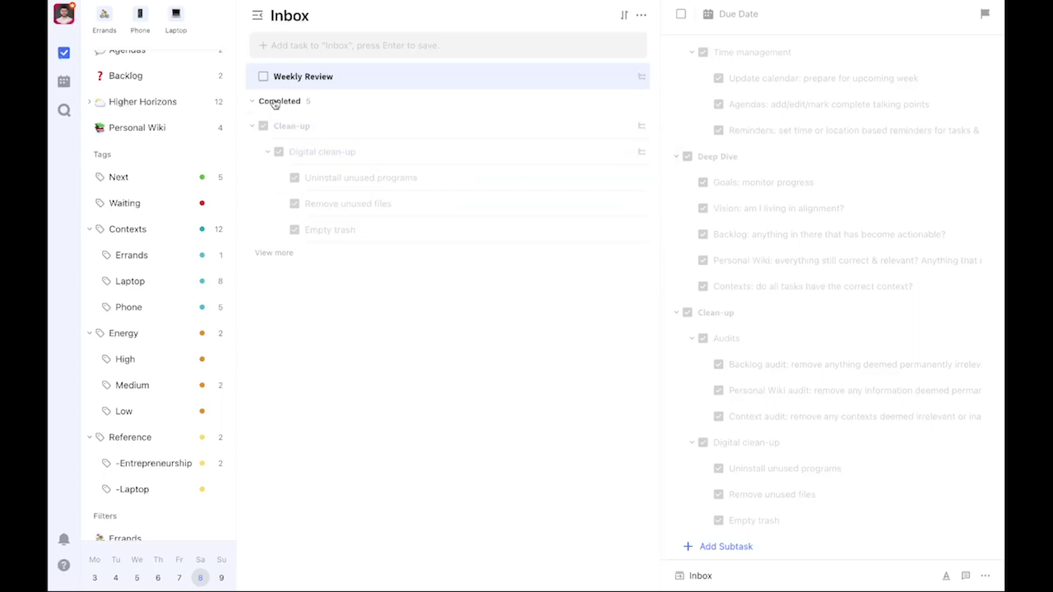
# Complete the original Weekly Review and add a fresh one from the Weekly Review template
pyautogui.click(262, 77)
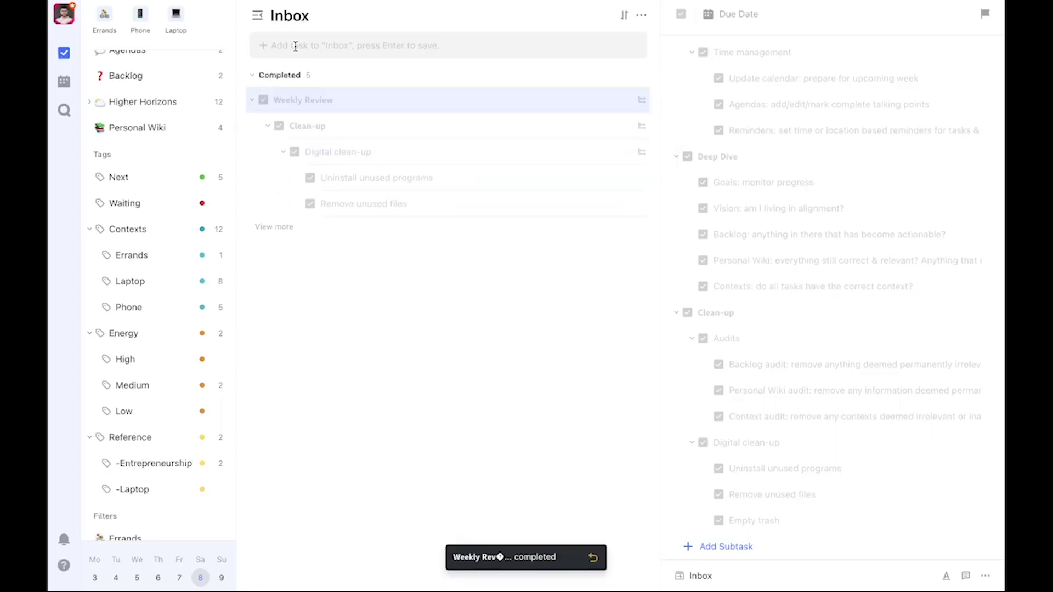
pyautogui.click(263, 44)
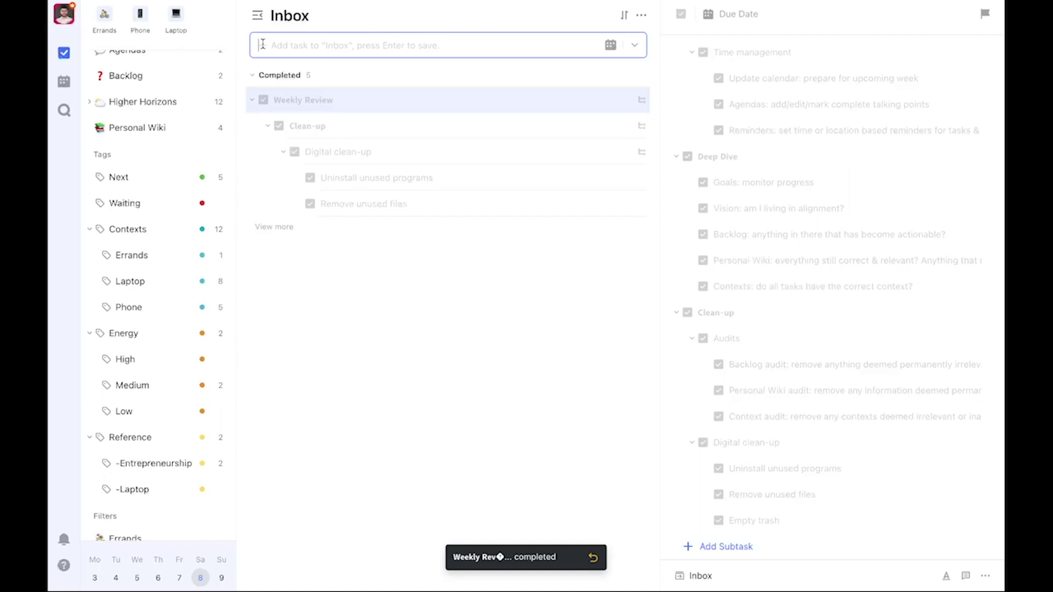
pyautogui.click(633, 46)
pyautogui.click(679, 137)
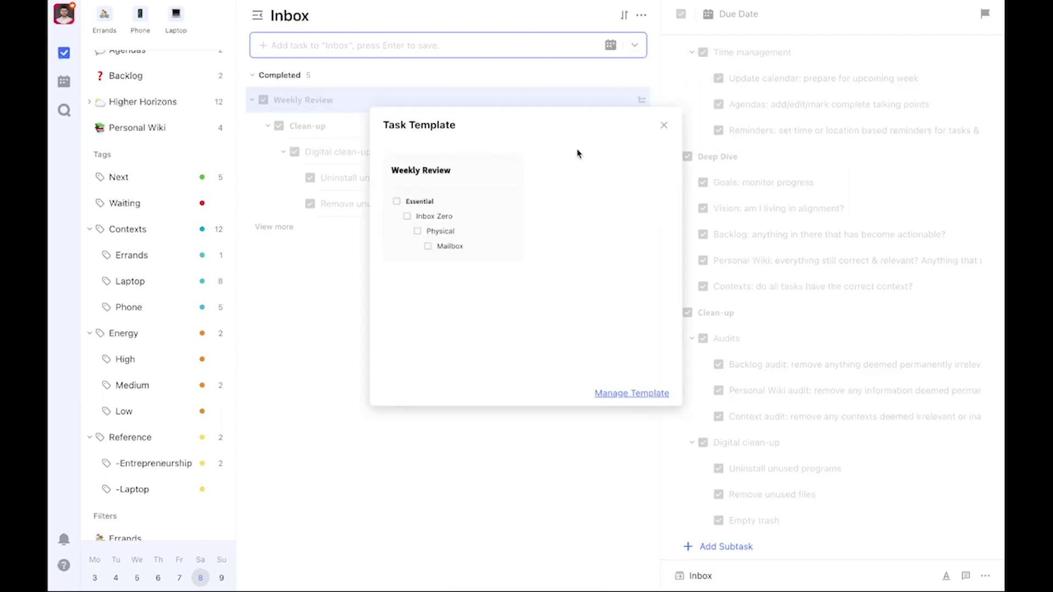
pyautogui.click(456, 202)
pyautogui.scroll(-10, 442, 157)
pyautogui.scroll(5, 443, 159)
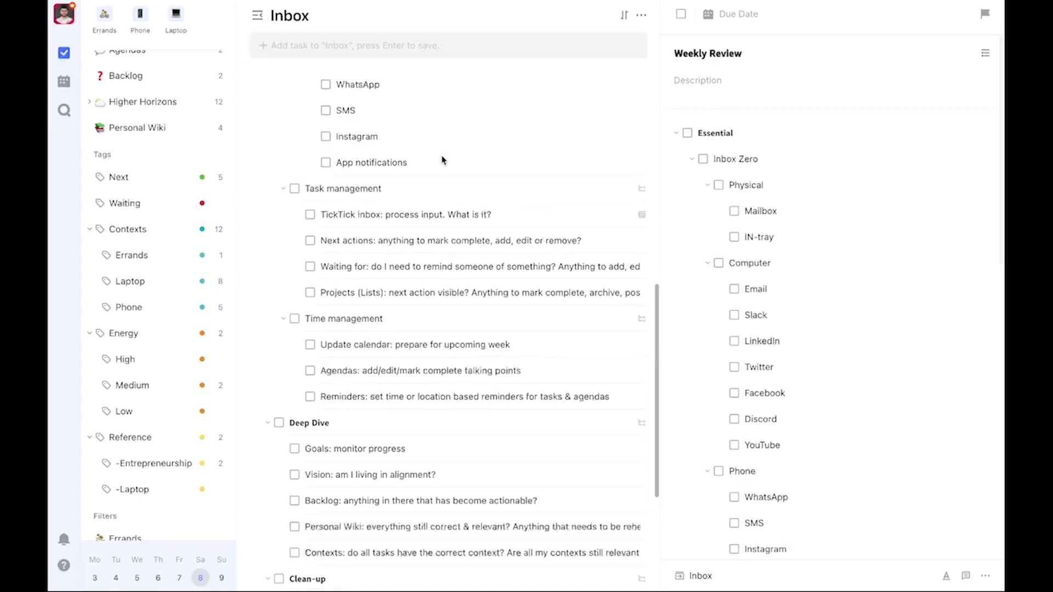
pyautogui.scroll(6, 442, 160)
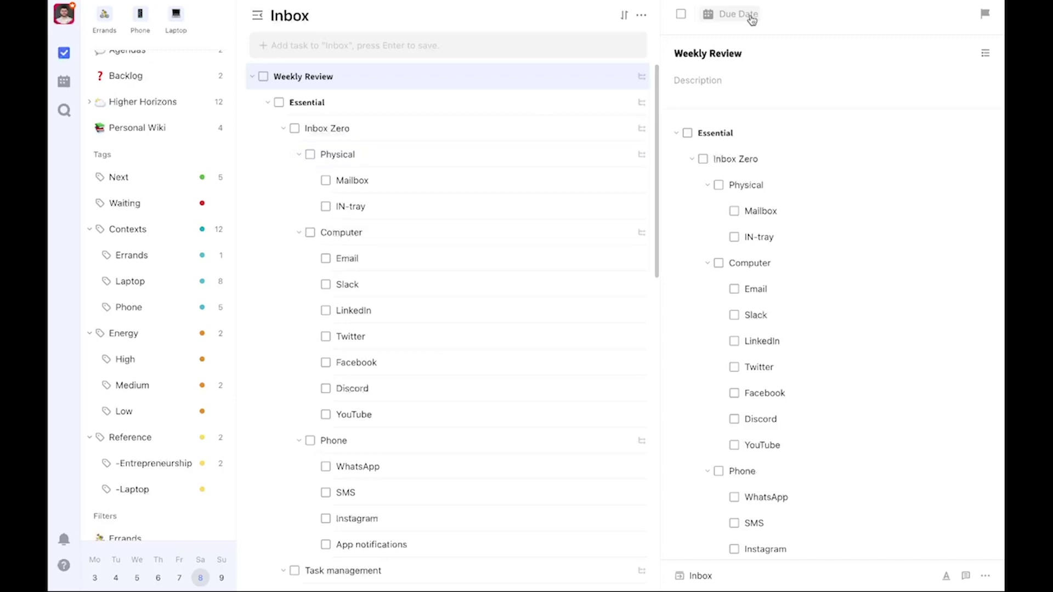
pyautogui.click(734, 14)
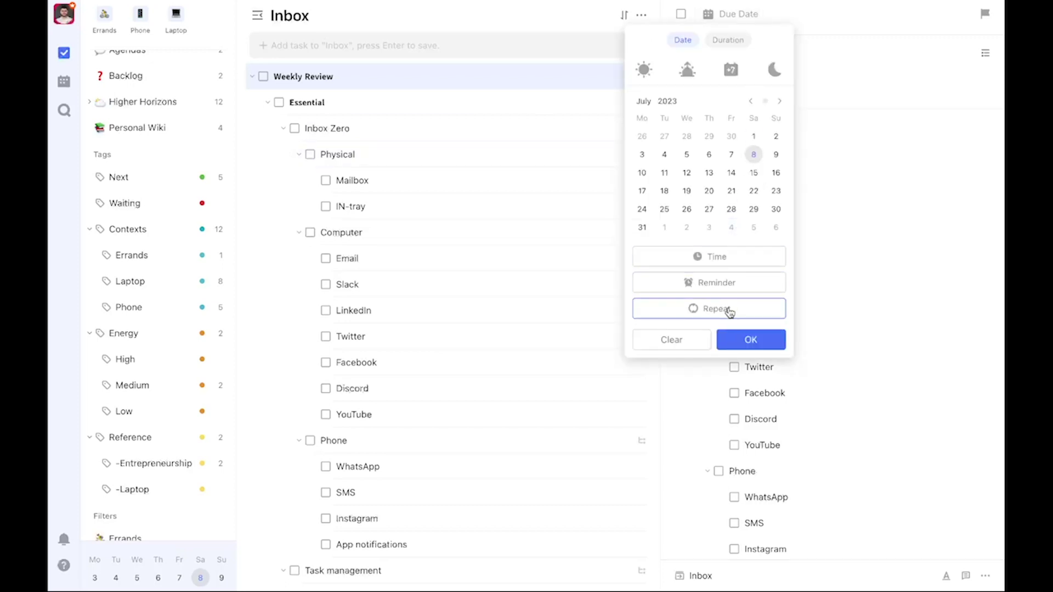
pyautogui.click(726, 308)
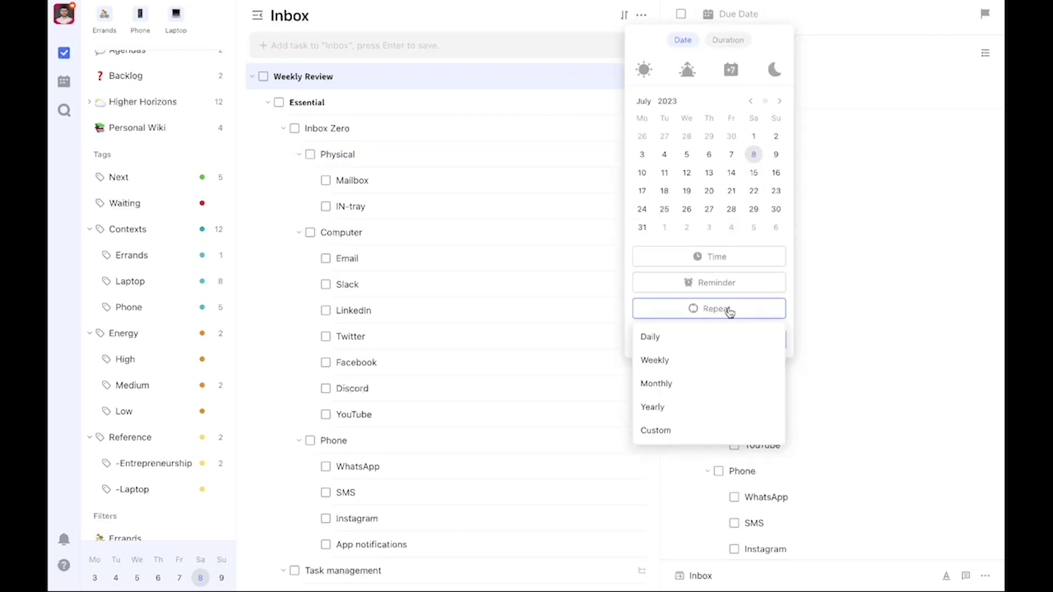
pyautogui.click(860, 75)
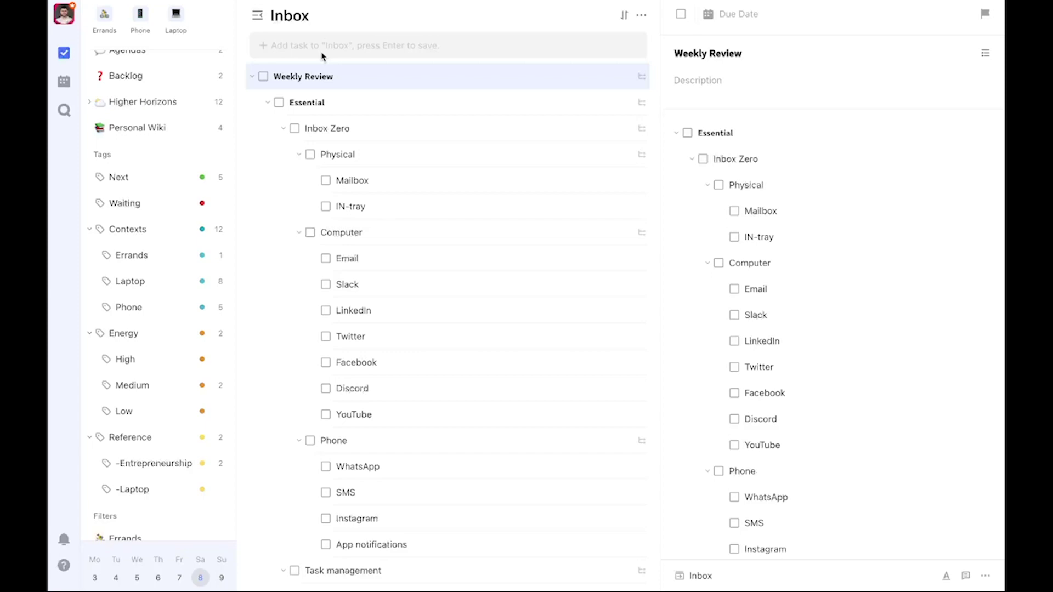
pyautogui.scroll(-15, 560, 219)
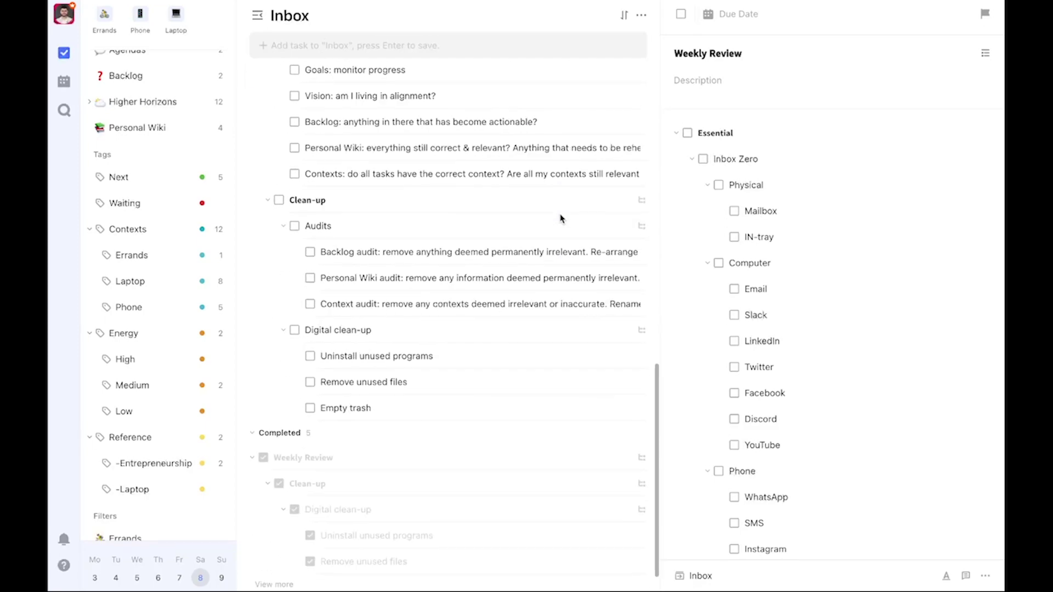
pyautogui.scroll(10, 560, 219)
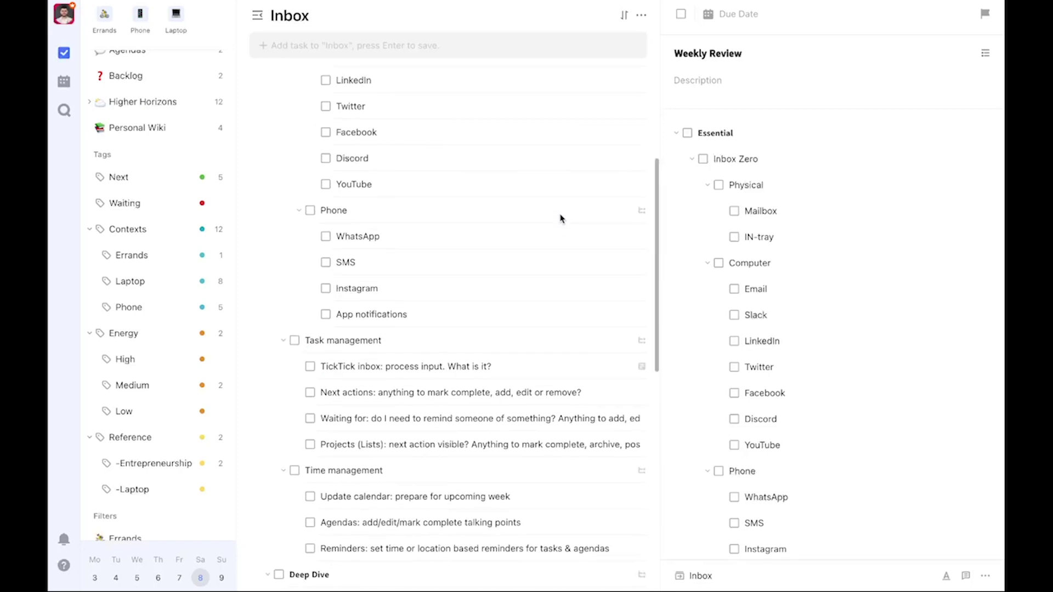
pyautogui.scroll(4, 560, 219)
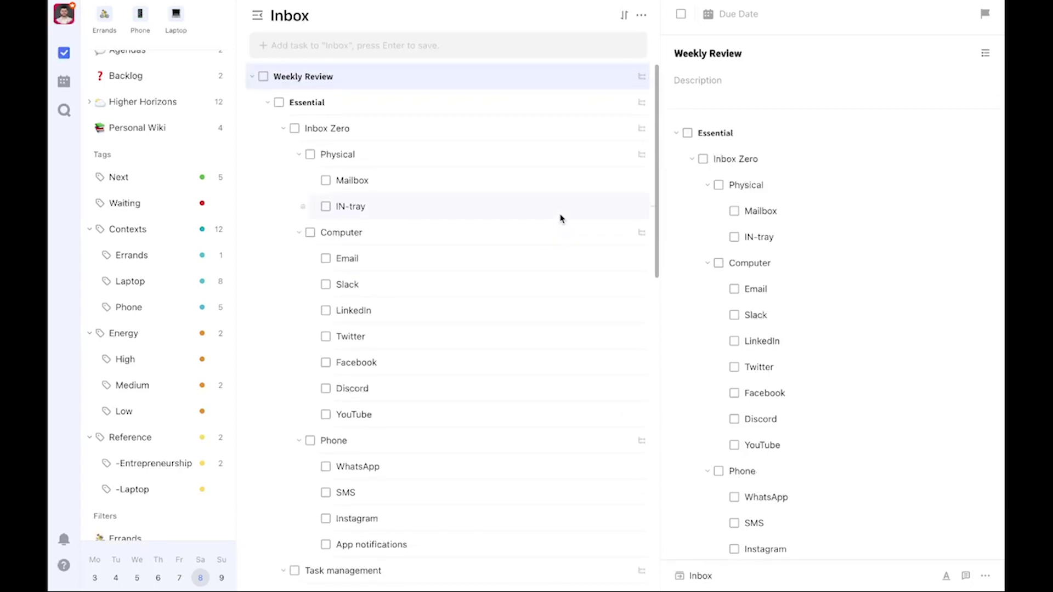
pyautogui.scroll(-9, 453, 239)
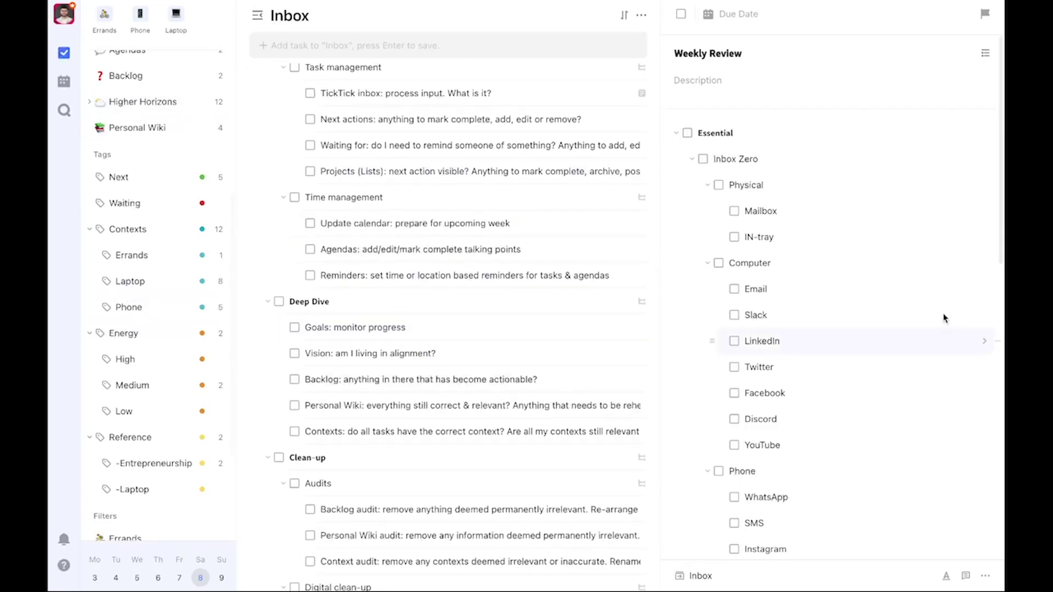
pyautogui.scroll(9, 520, 281)
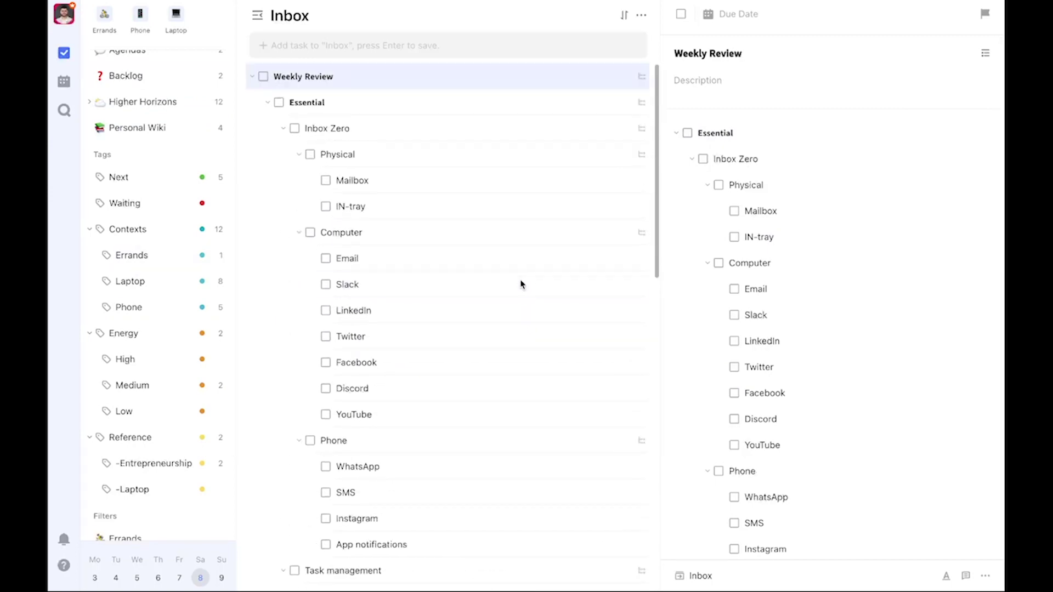